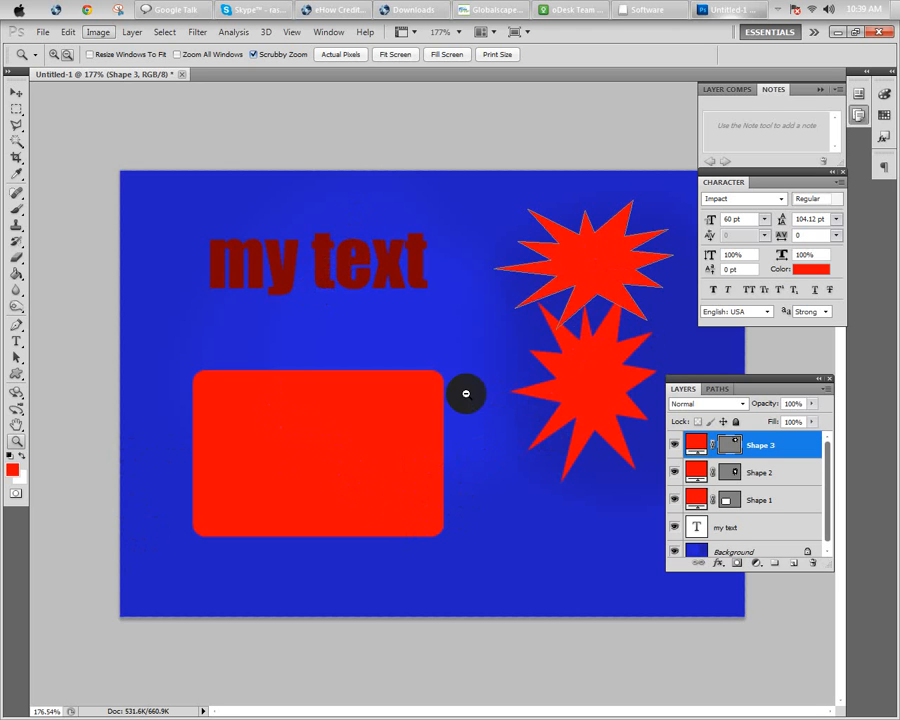
pyautogui.scroll(-1, 765, 479)
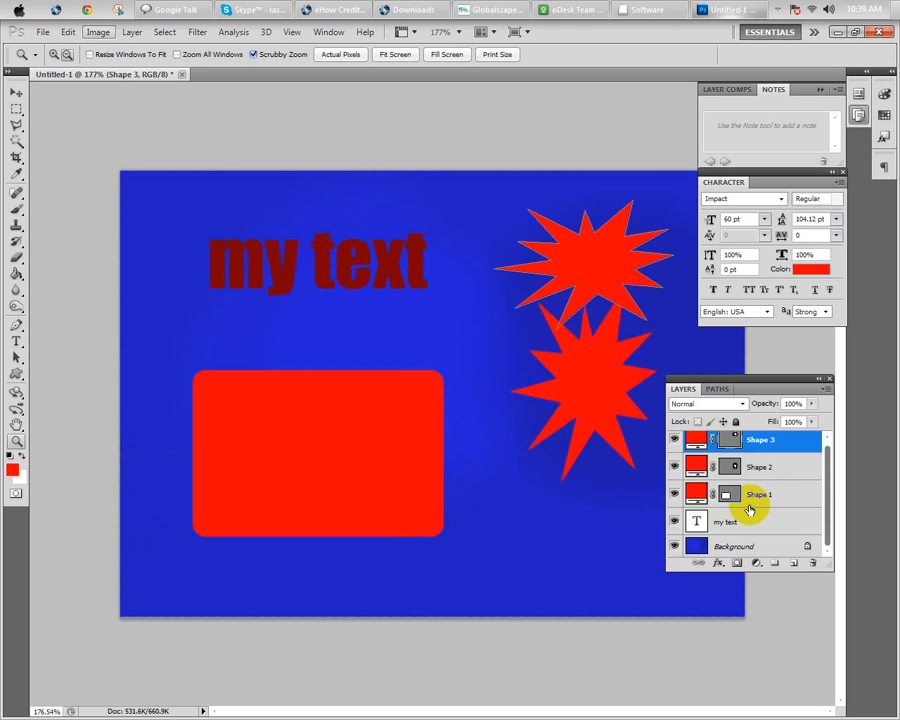
pyautogui.click(693, 438)
pyautogui.click(682, 391)
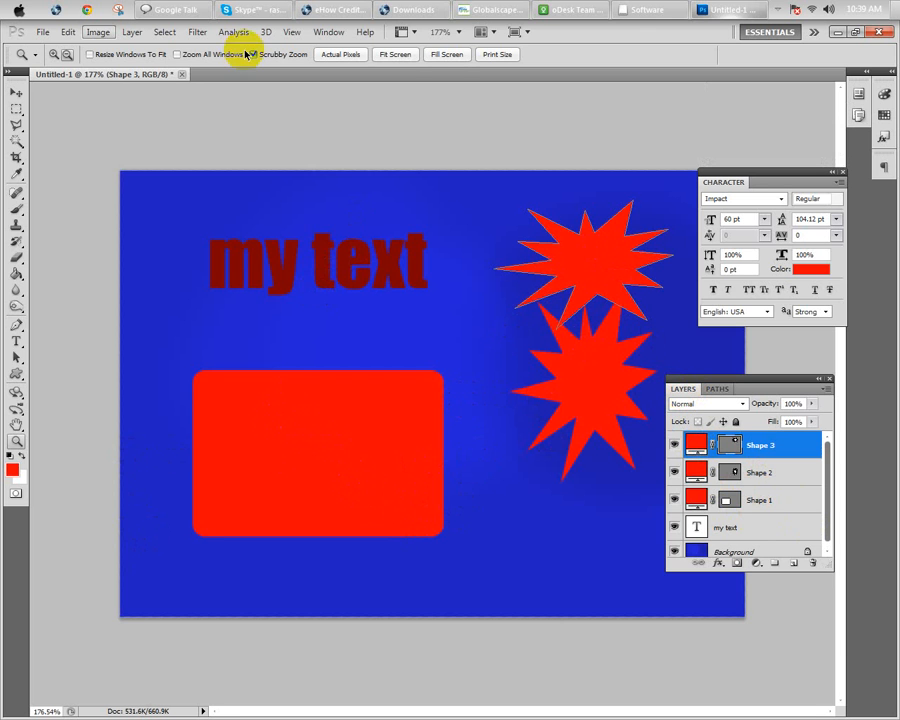
pyautogui.click(327, 32)
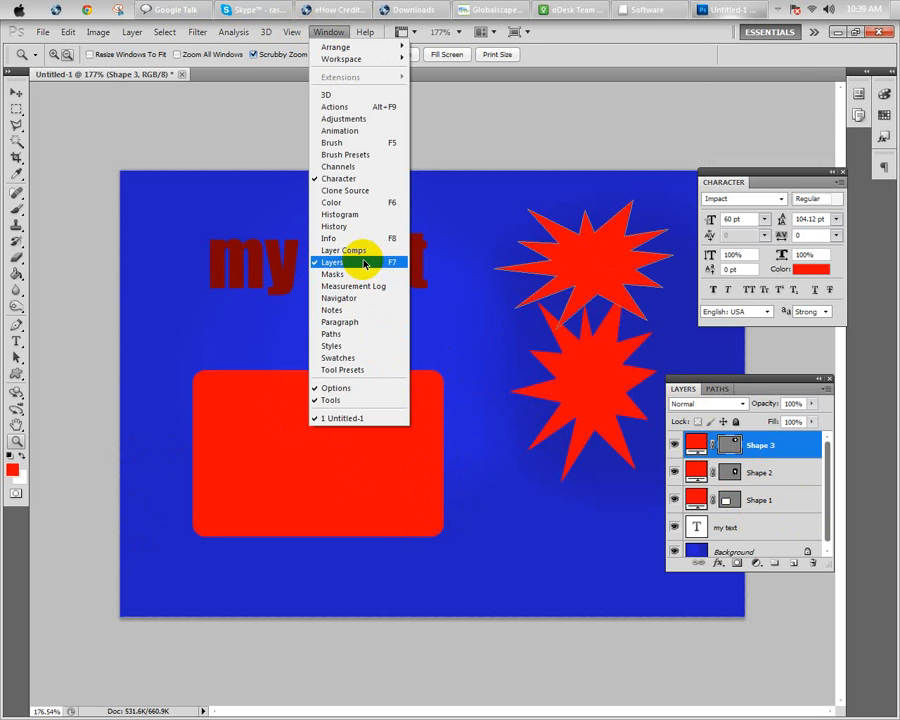
pyautogui.click(771, 383)
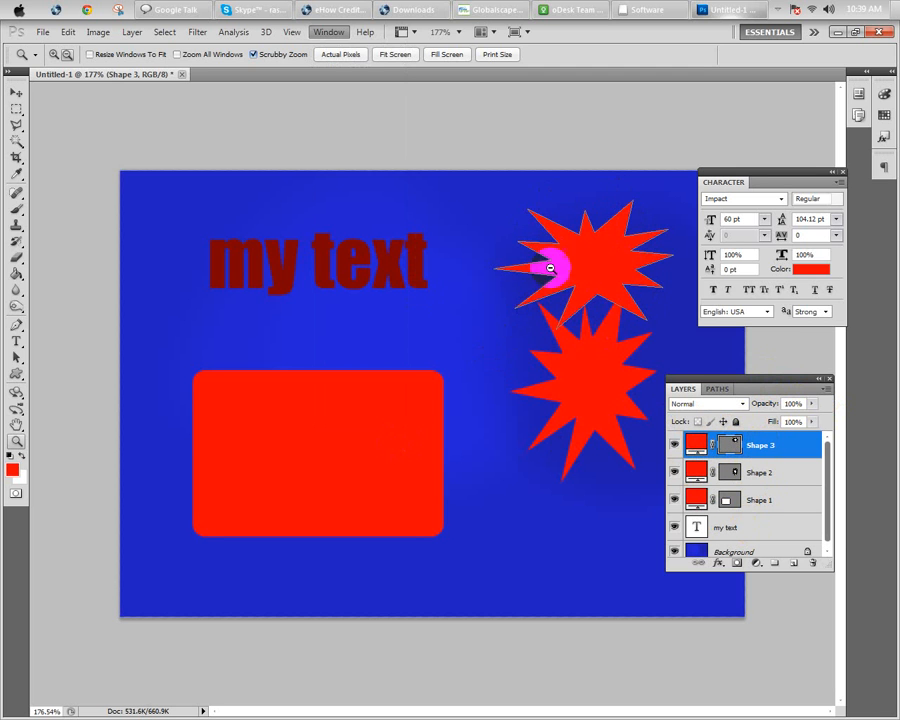
# Step: Toggle the visibility of Shape 3, and hide all layers: Shape 3, Shape 2, Shape 1, my text and Background
pyautogui.click(675, 446)
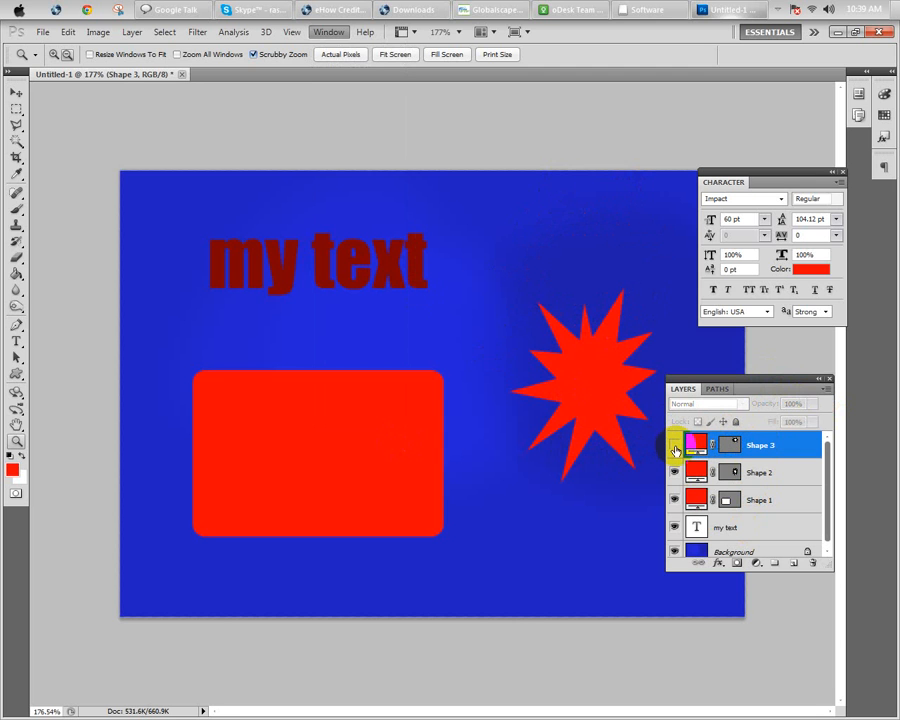
pyautogui.click(675, 448)
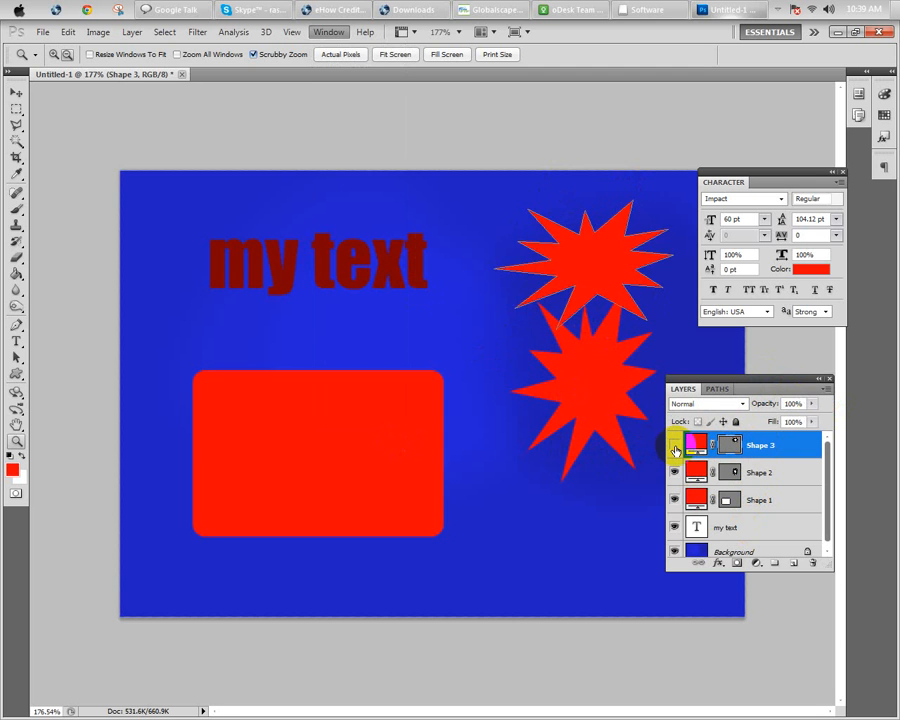
pyautogui.click(675, 448)
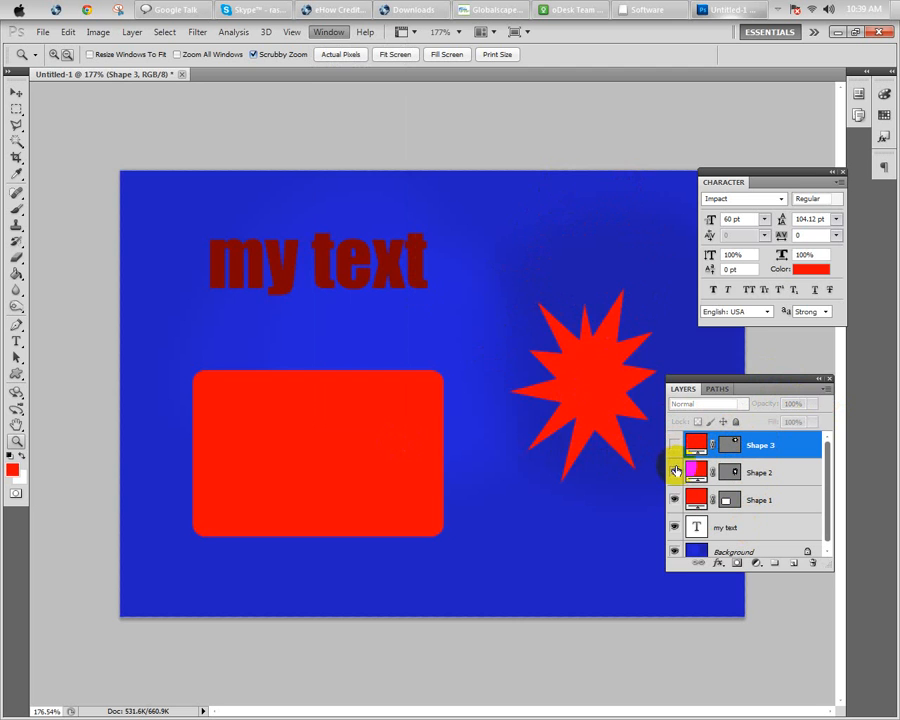
pyautogui.click(675, 472)
pyautogui.click(674, 500)
pyautogui.click(675, 527)
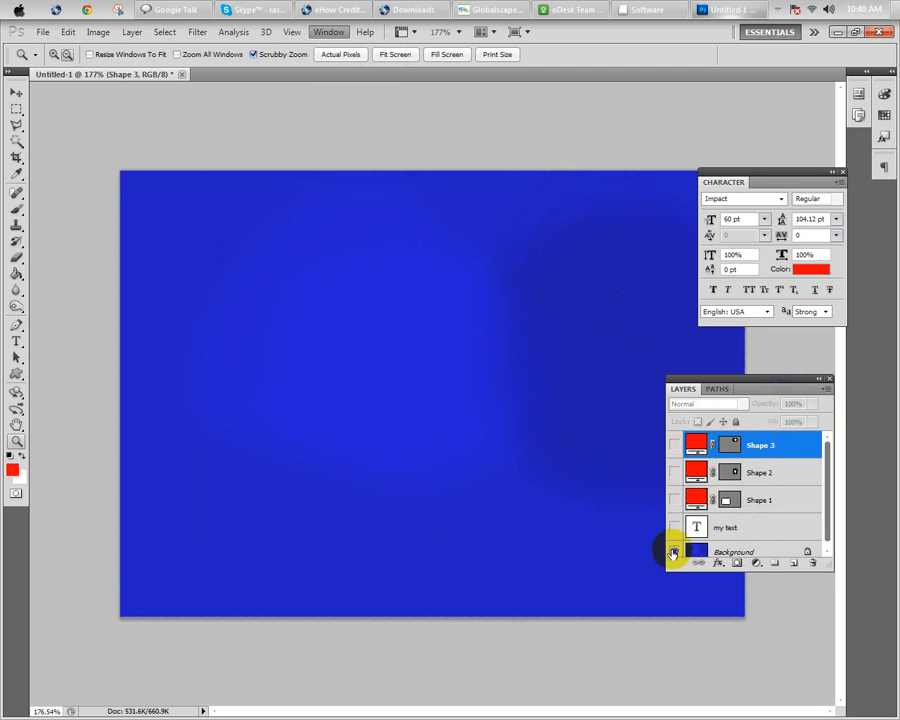
pyautogui.click(674, 551)
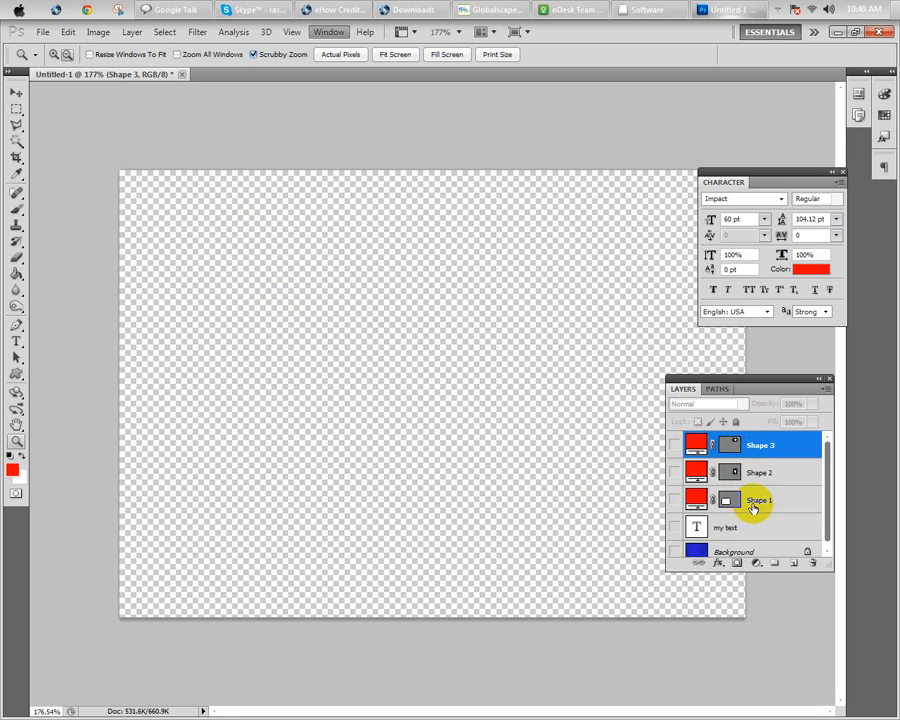
# Step: Create a layer group above the shape layers and name it Shape
pyautogui.click(776, 564)
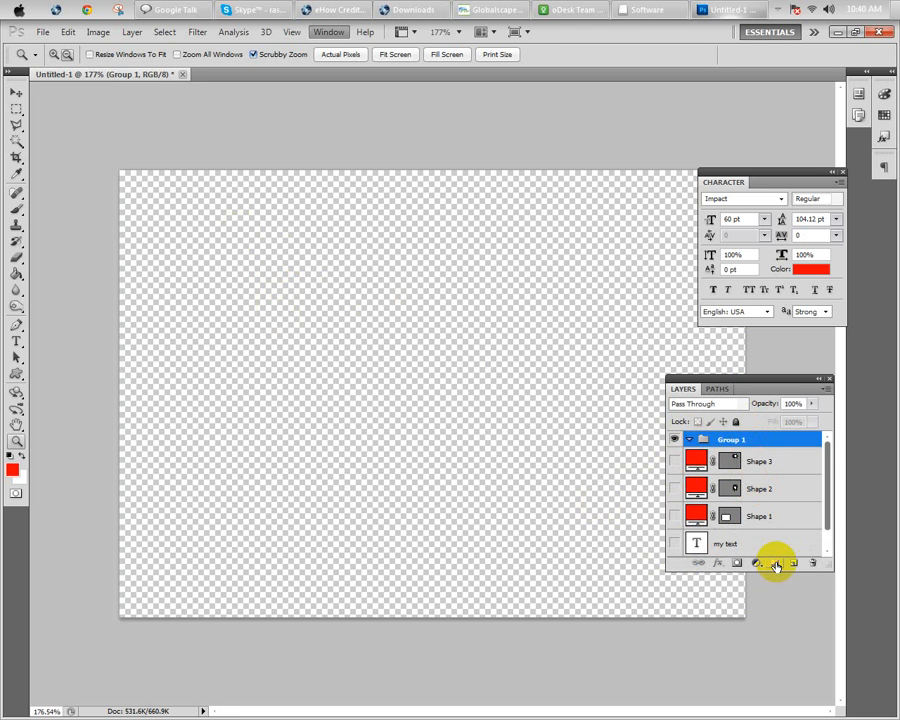
pyautogui.doubleClick(716, 444)
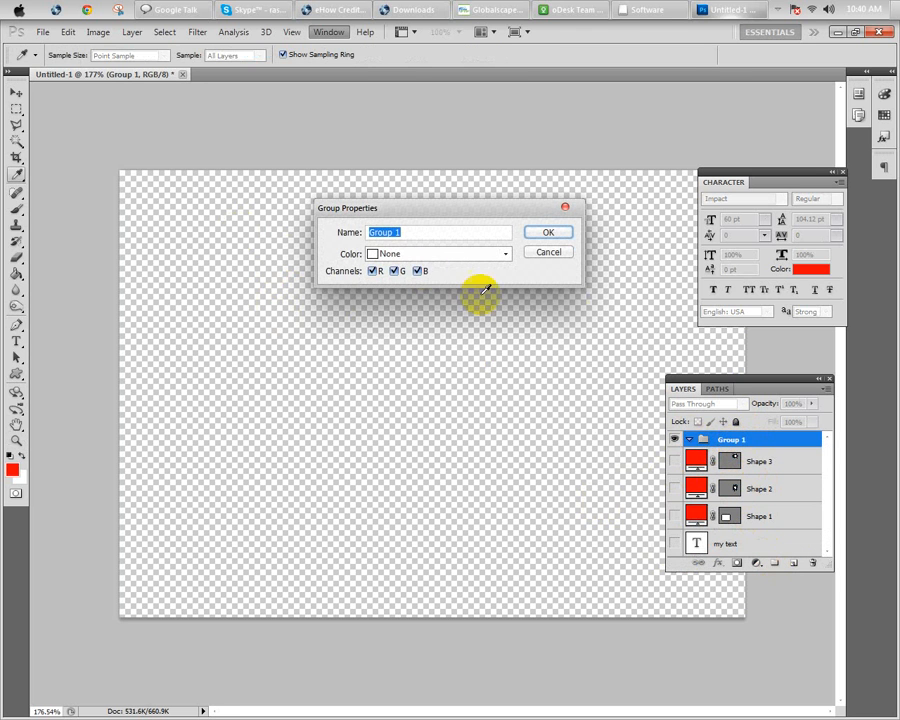
pyautogui.write('Sha')
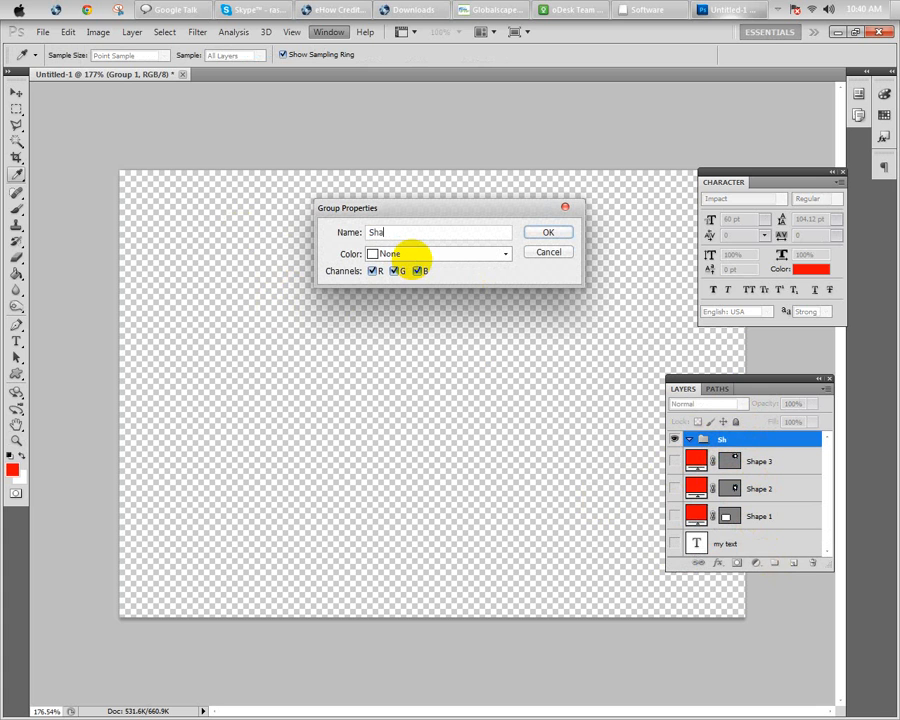
pyautogui.click(550, 232)
pyautogui.press('z')
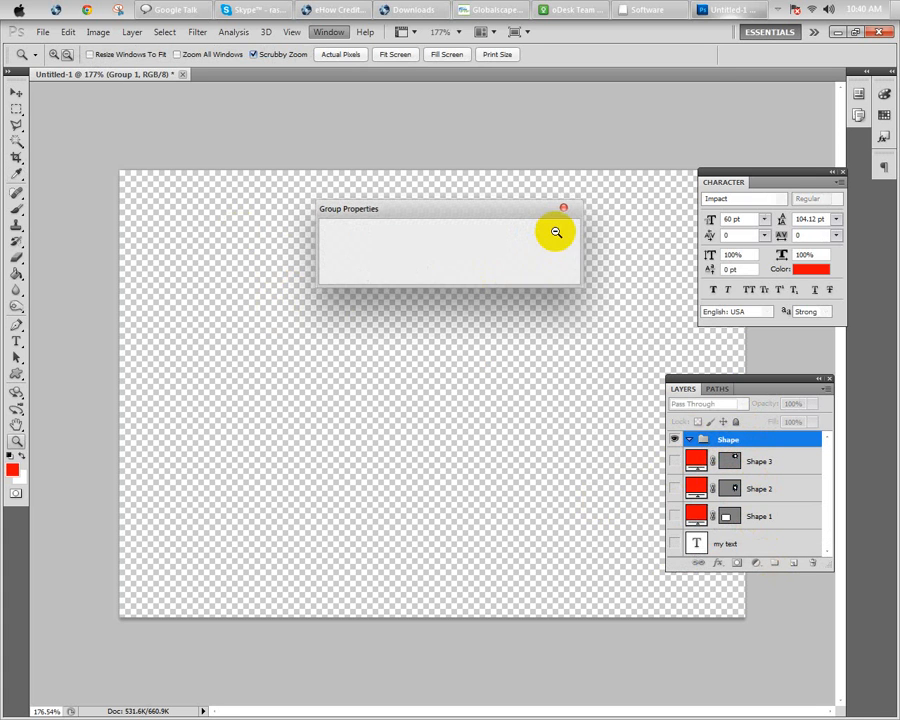
# Step: Move the vector masks of Shape 3 and Shape 2 onto the Shape group, accepting the mask replacement
pyautogui.moveTo(743, 461); pyautogui.dragTo(706, 447)
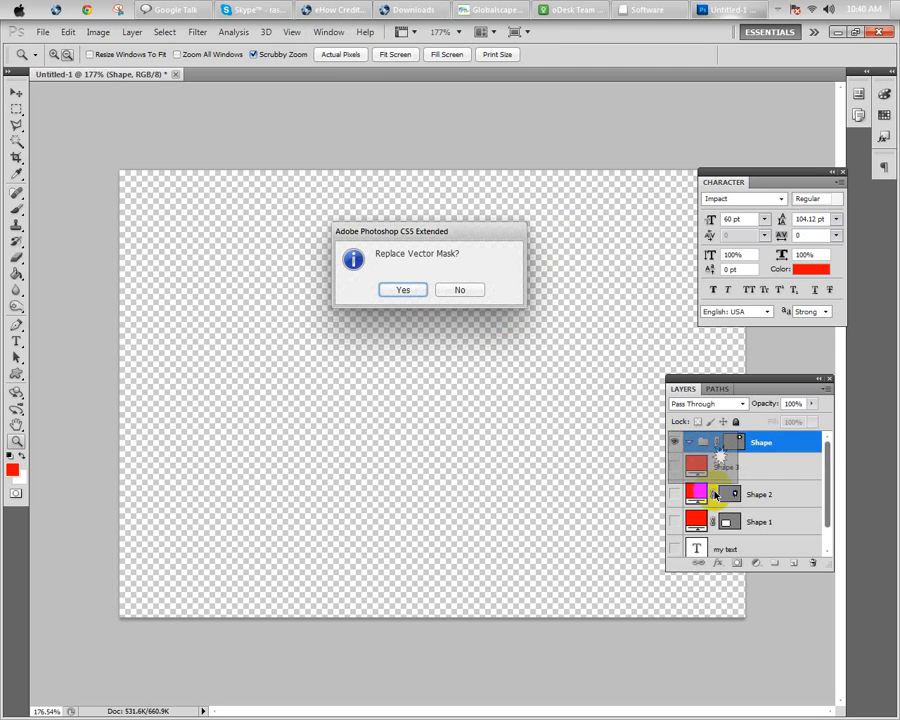
pyautogui.click(412, 290)
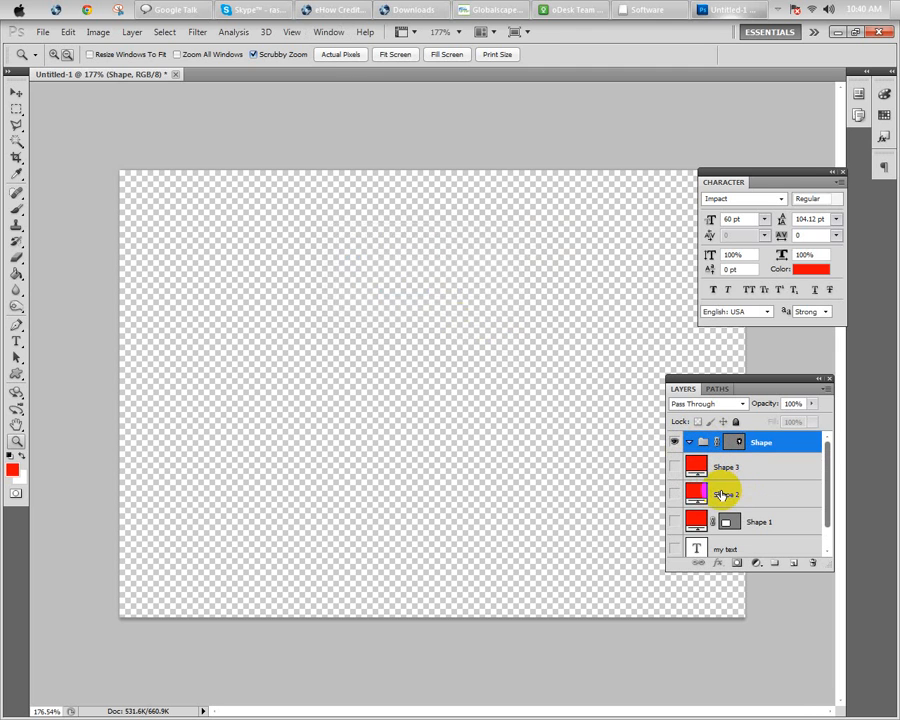
pyautogui.doubleClick(692, 442)
pyautogui.click(563, 209)
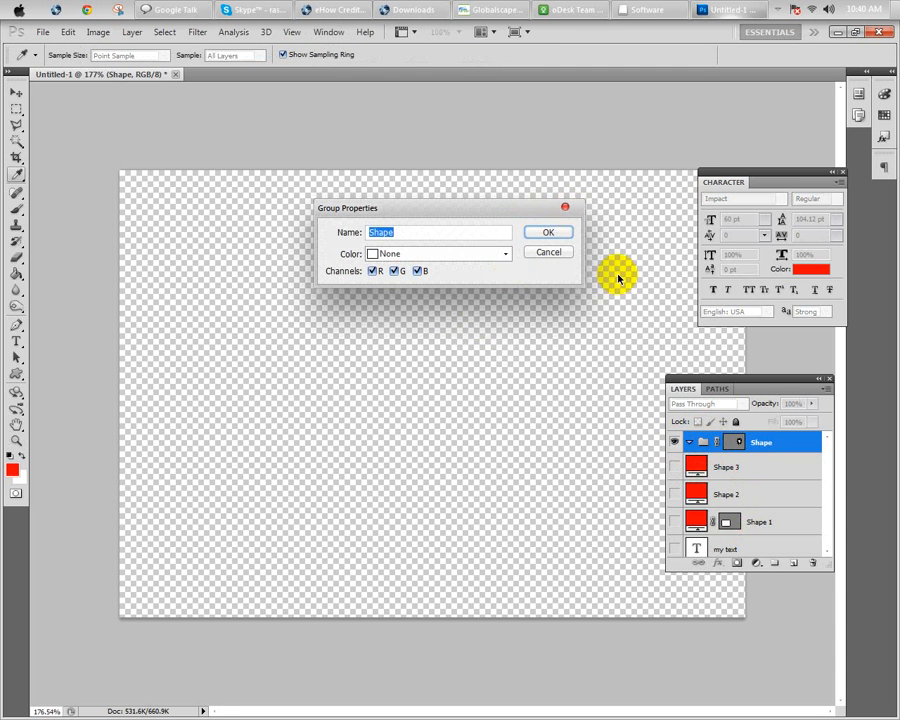
# Step: Move the Shape 3, Shape 2 and Shape 1 layers into the Shape group and collapse the group
pyautogui.moveTo(704, 460); pyautogui.dragTo(704, 441)
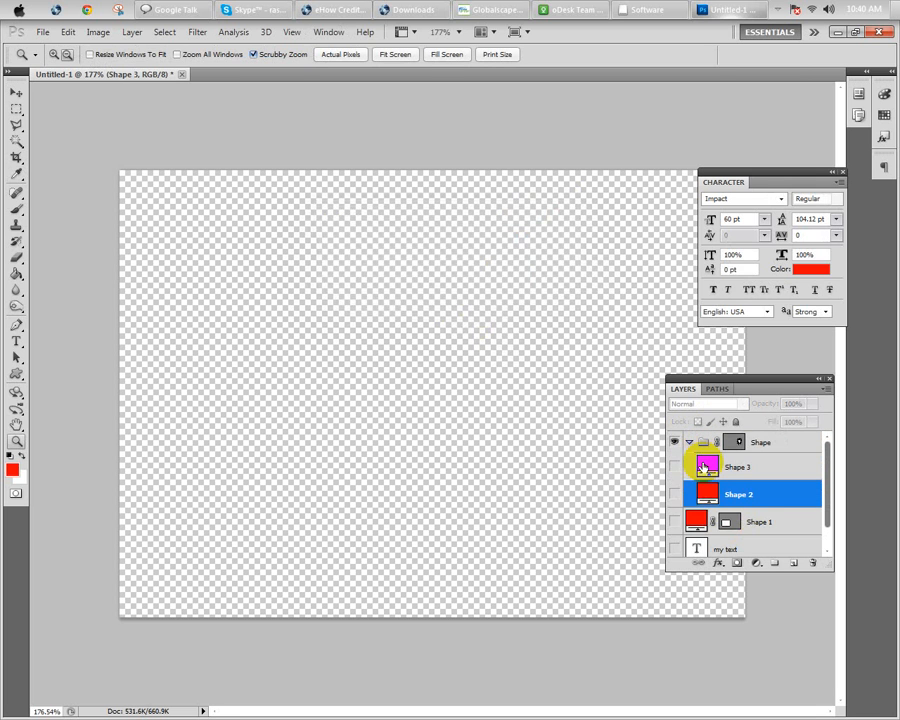
pyautogui.moveTo(699, 522); pyautogui.dragTo(705, 443)
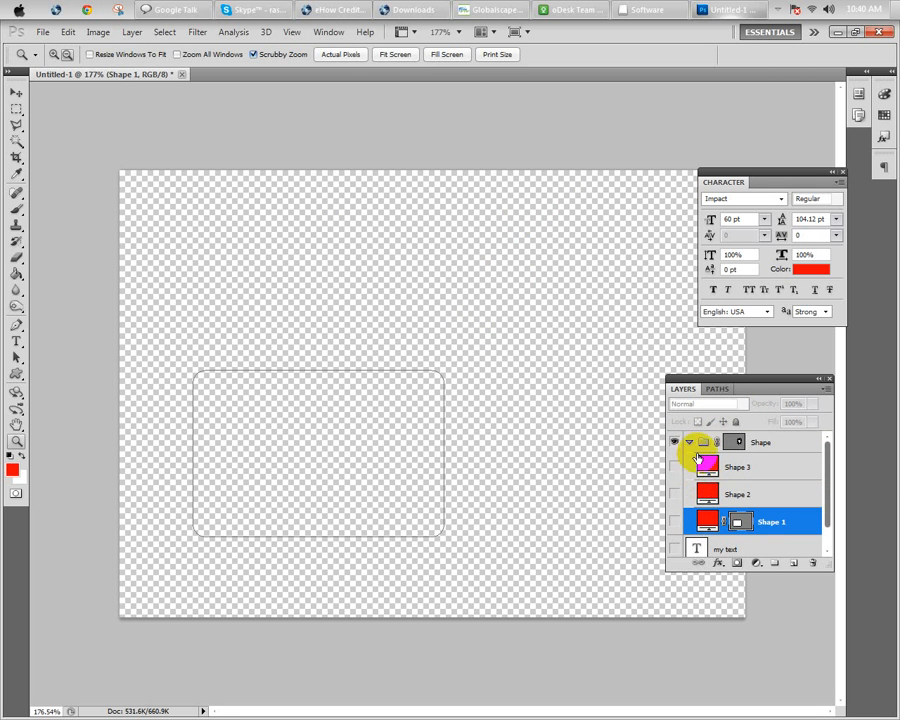
pyautogui.click(690, 446)
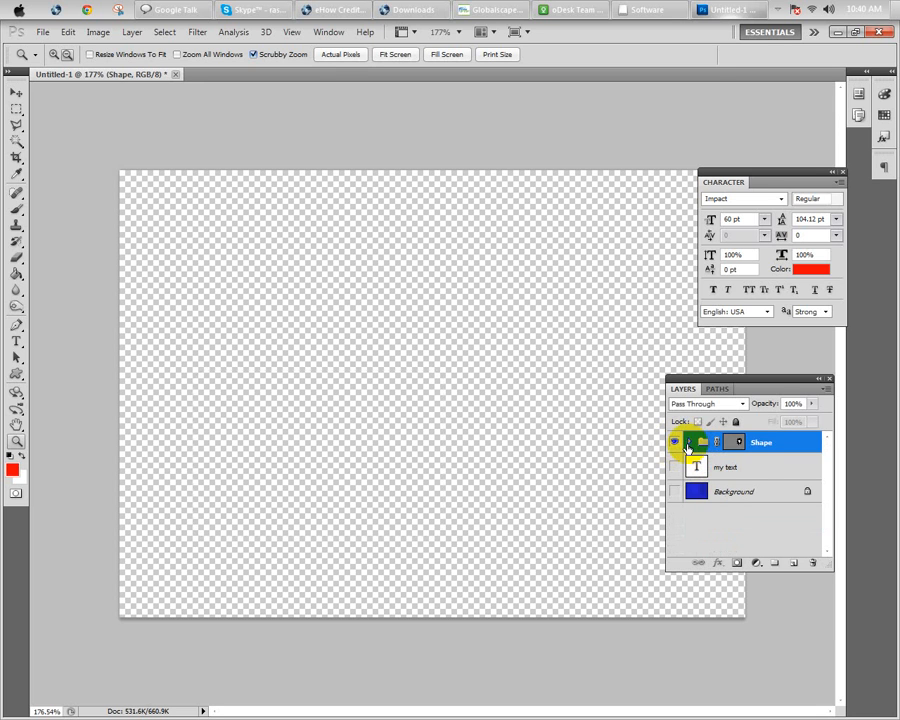
# Step: Create a second layer group named Text and move the my text layer into it
pyautogui.click(776, 566)
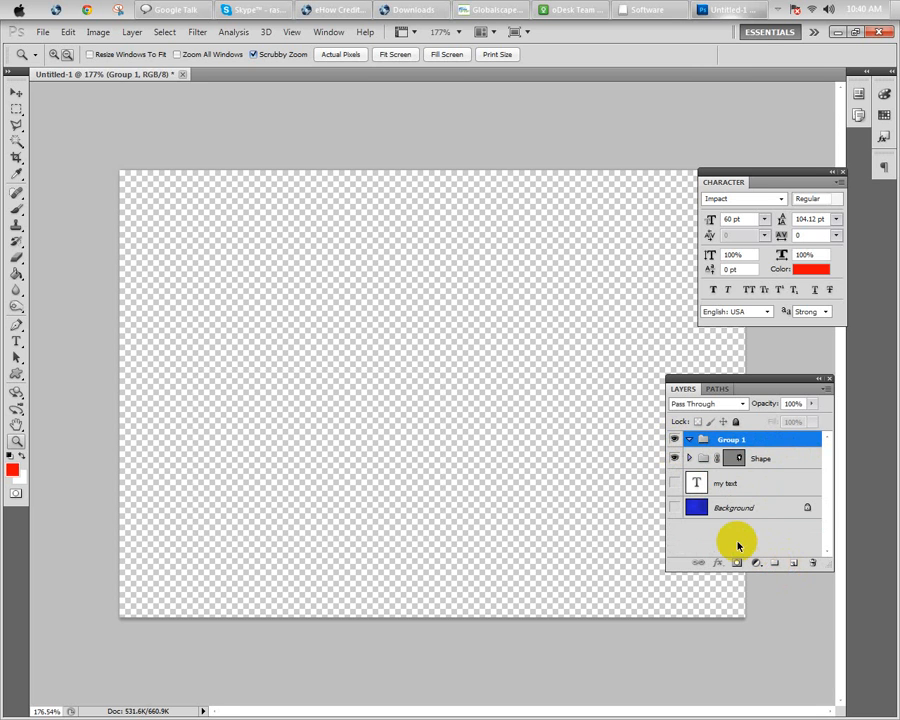
pyautogui.doubleClick(727, 444)
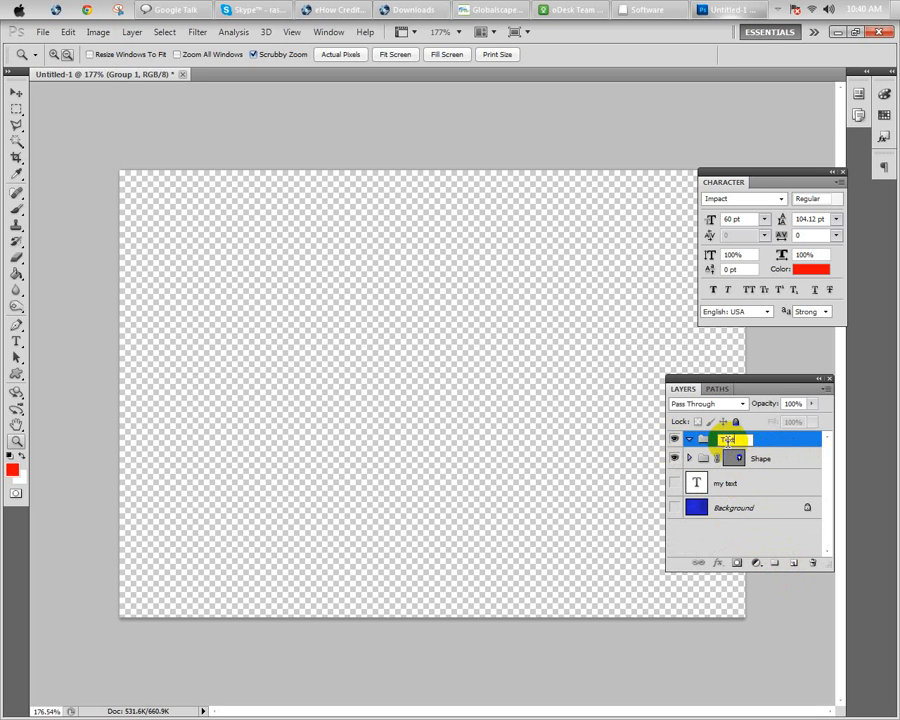
pyautogui.press('Return')
pyautogui.moveTo(695, 483); pyautogui.dragTo(697, 441)
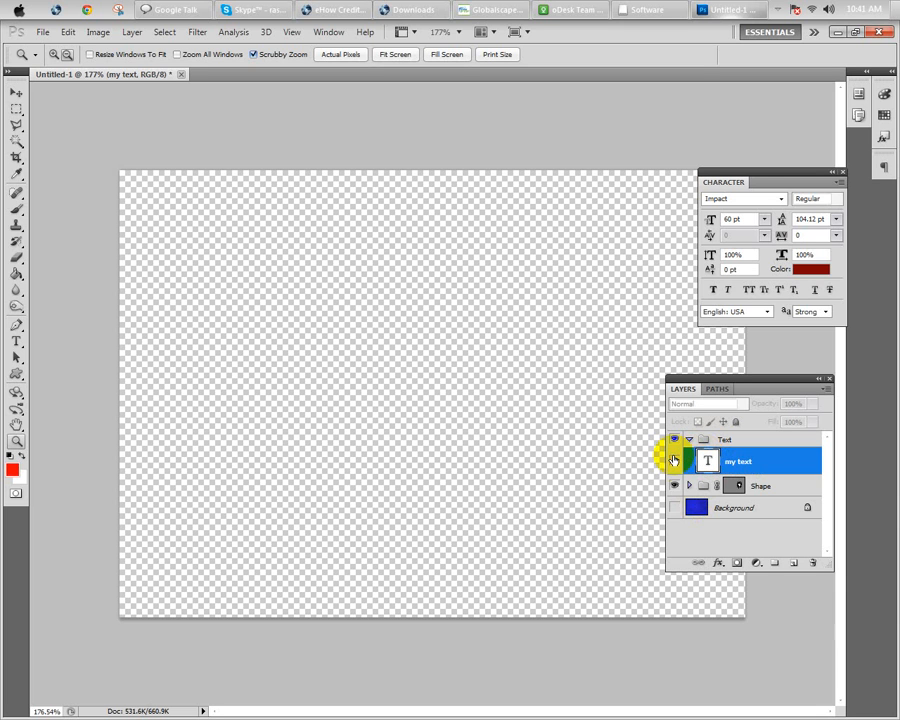
# Step: Show the my text layer, hide the Shape group, and toggle the visibility of the Background layer and Text group
pyautogui.click(672, 460)
pyautogui.click(675, 511)
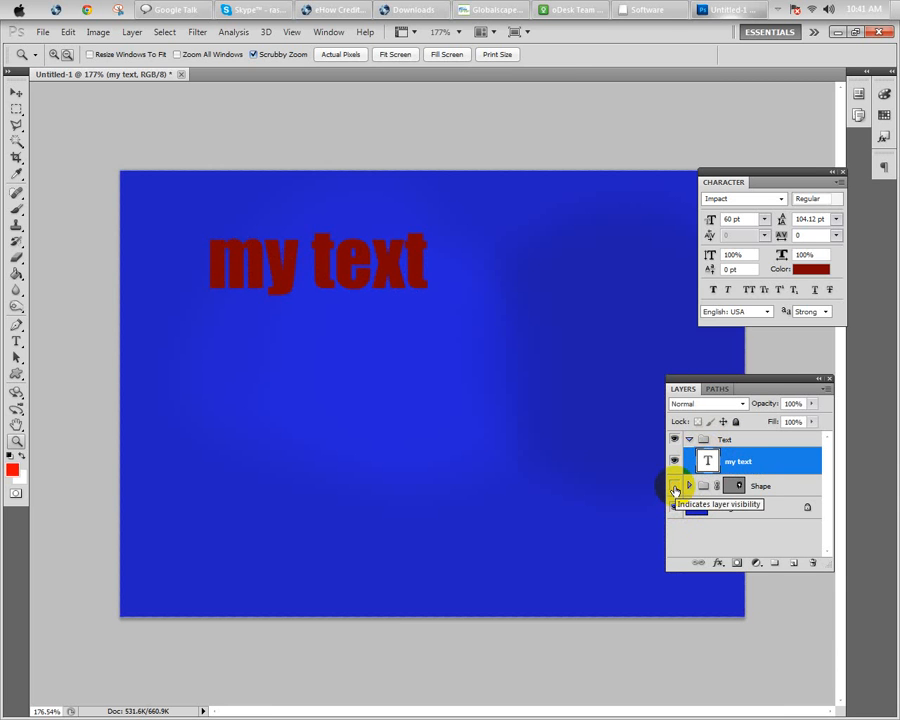
pyautogui.click(674, 507)
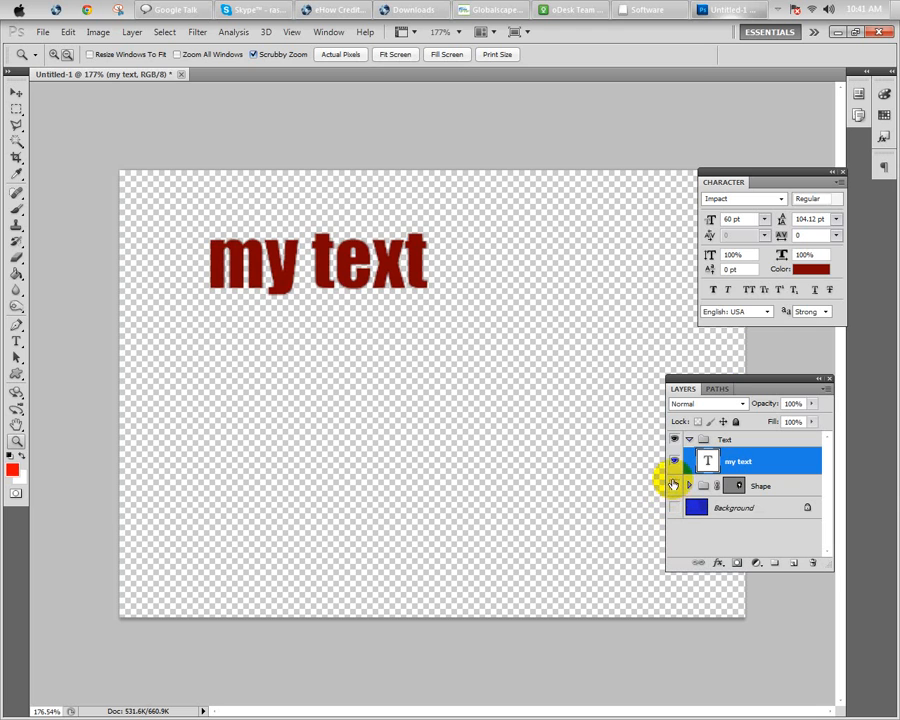
pyautogui.click(674, 440)
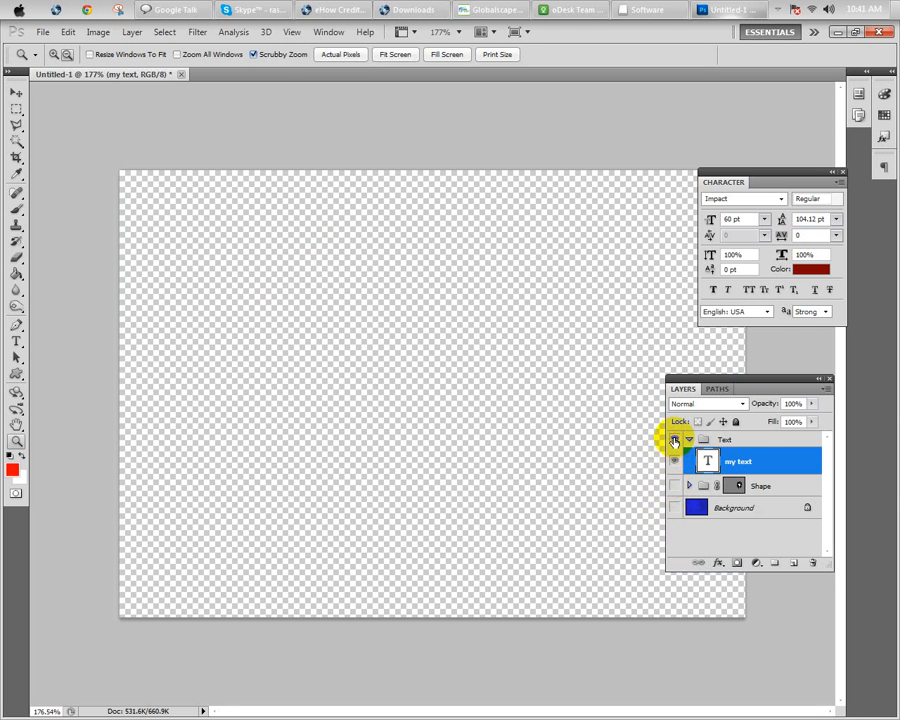
pyautogui.click(674, 440)
# Step: Show the Shape group with its Shape 3, Shape 2 and Shape 1 layers, along with the Background layer
pyautogui.click(674, 485)
pyautogui.click(689, 485)
pyautogui.click(674, 510)
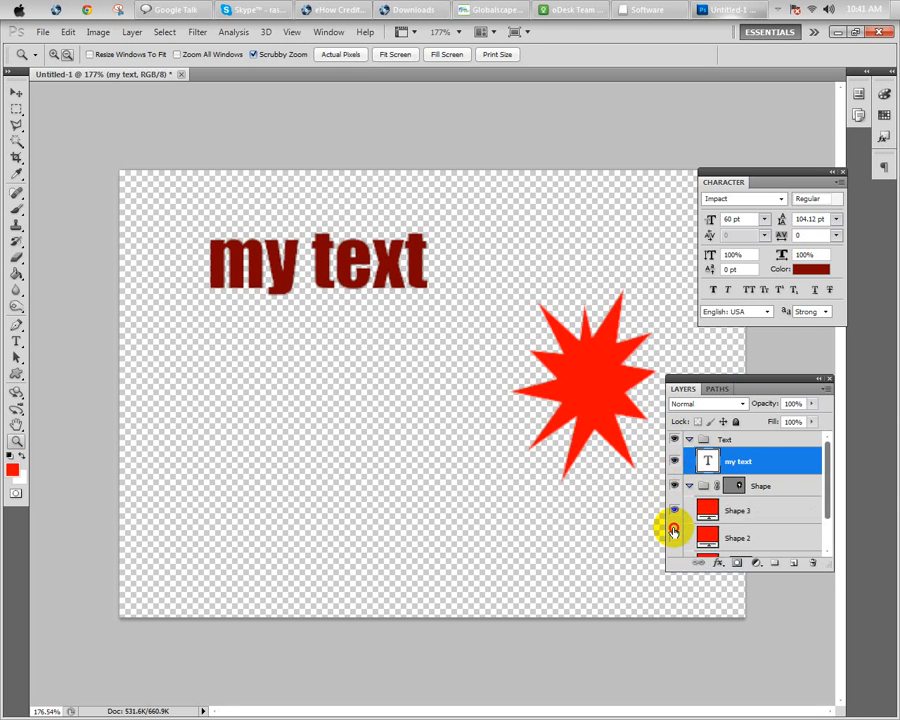
pyautogui.scroll(-2, 674, 528)
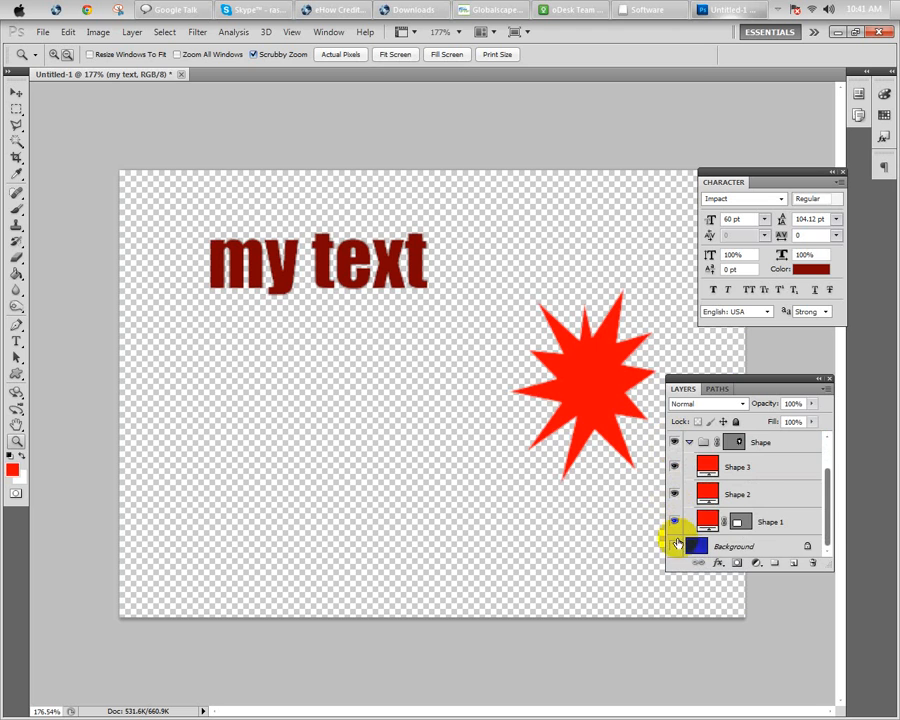
pyautogui.scroll(2, 680, 538)
pyautogui.scroll(-2, 682, 533)
pyautogui.click(675, 547)
# Step: Hide the Text group and delete both the Text and Shape groups with their contents
pyautogui.scroll(2, 680, 520)
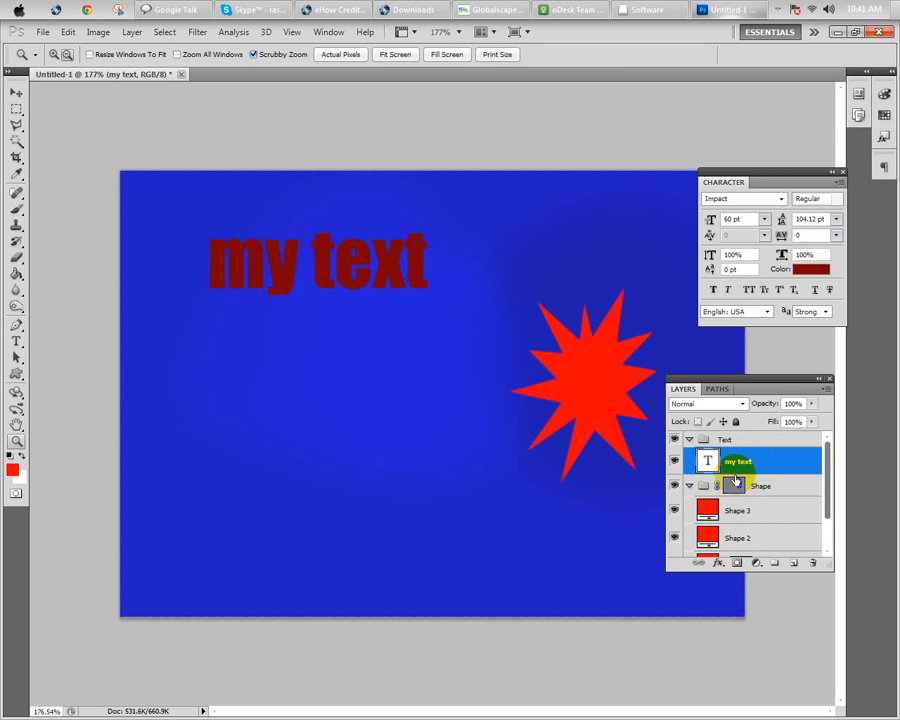
pyautogui.scroll(-2, 735, 496)
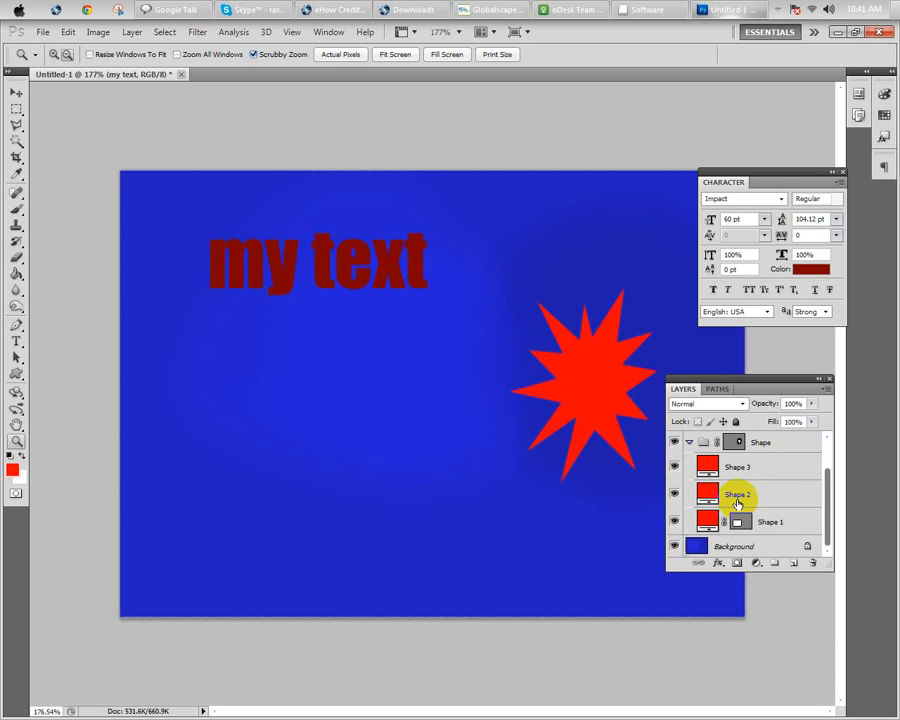
pyautogui.scroll(2, 738, 505)
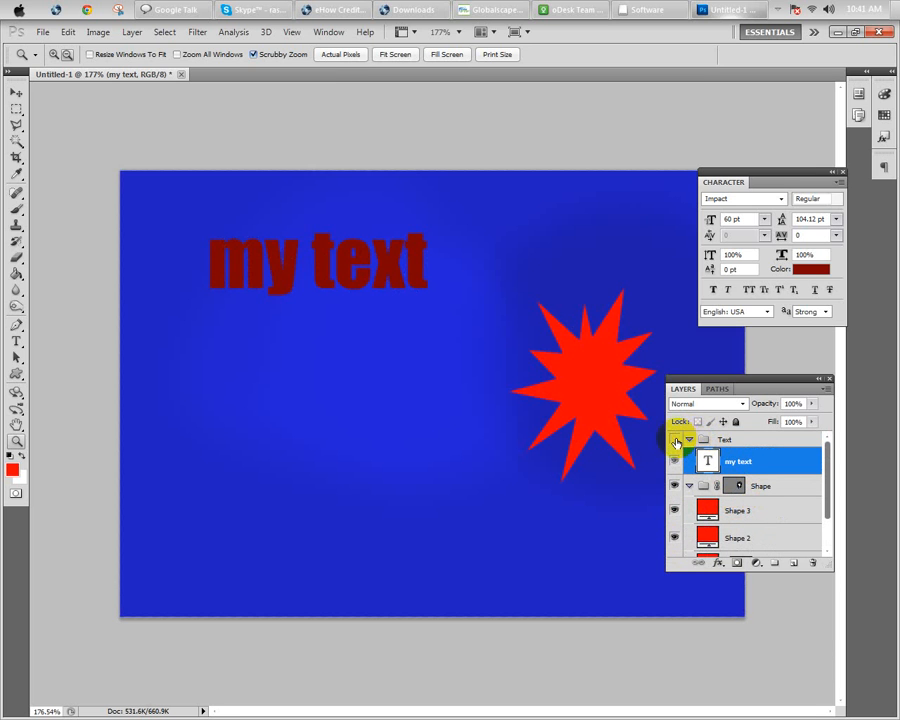
pyautogui.click(676, 442)
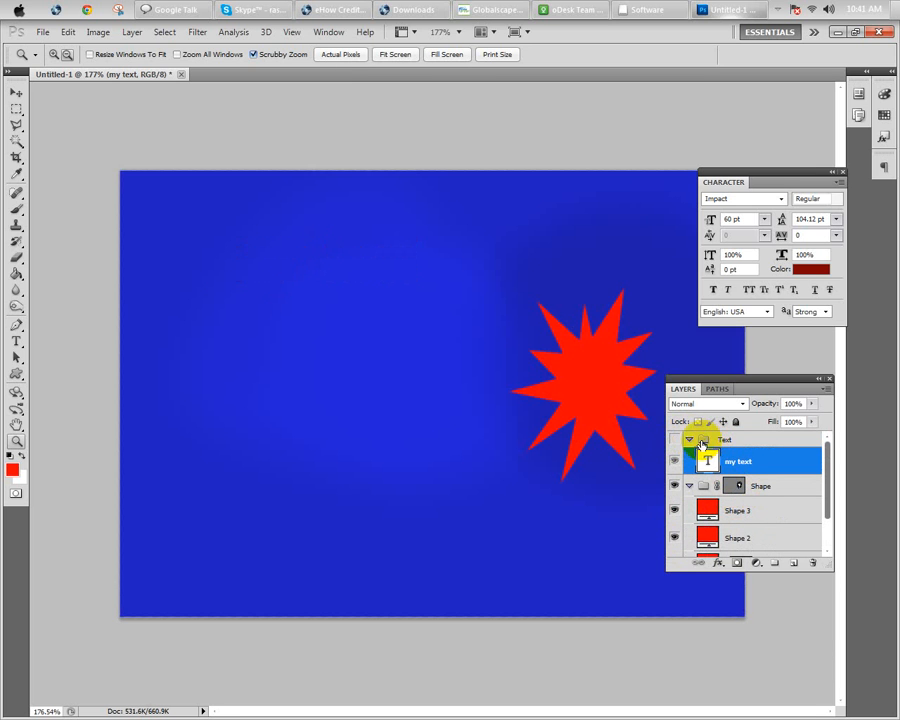
pyautogui.moveTo(712, 440); pyautogui.dragTo(816, 564)
pyautogui.moveTo(697, 437); pyautogui.dragTo(813, 562)
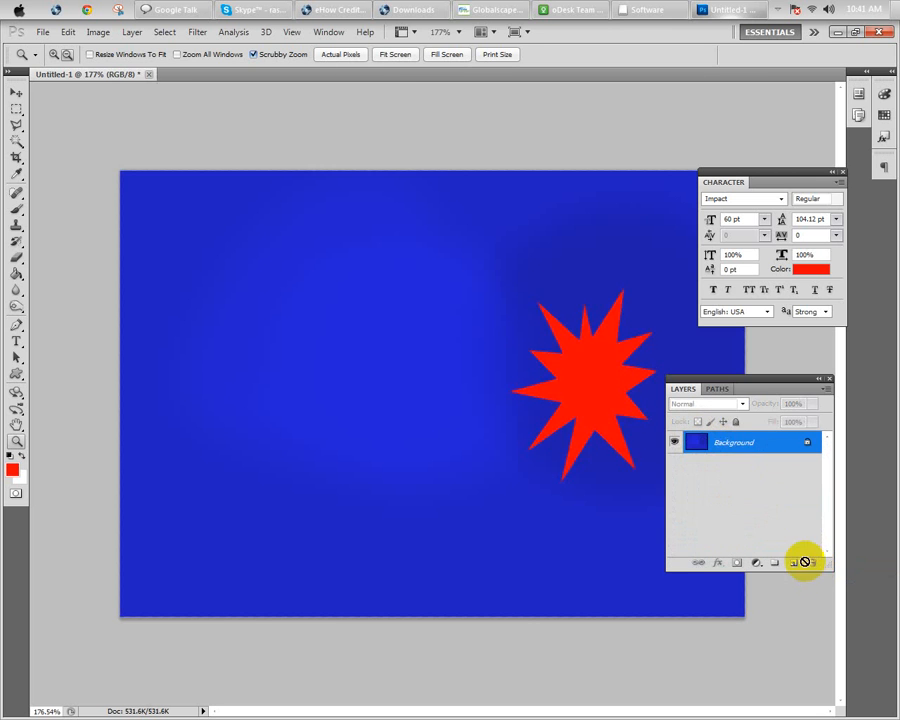
pyautogui.moveTo(698, 450); pyautogui.dragTo(814, 563)
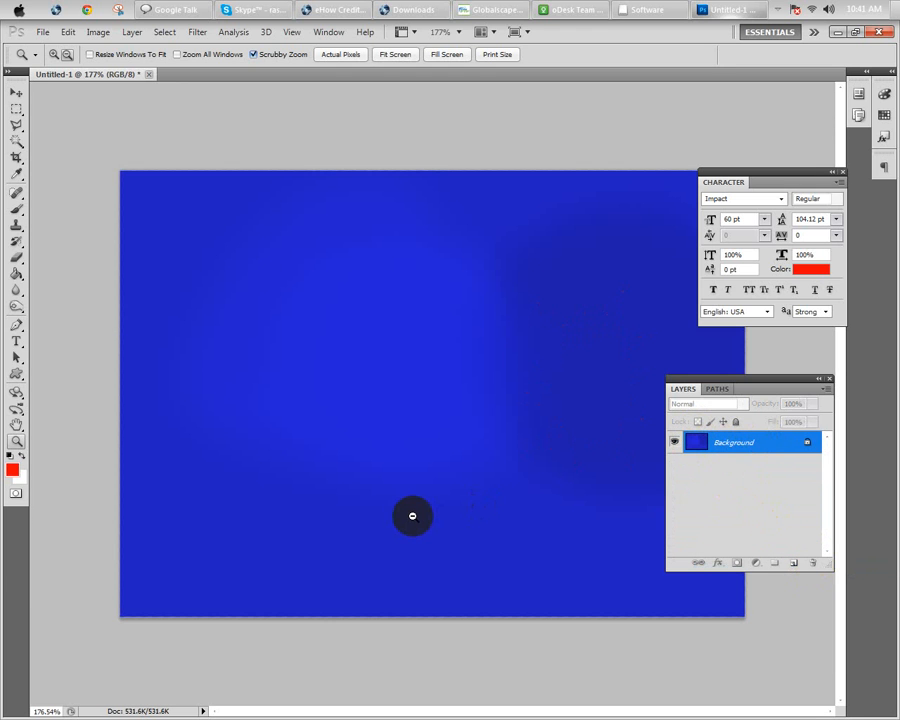
# Step: Fill the Background layer with white and add a new layer above it
pyautogui.hotkey('ctrl', 'BackSpace')
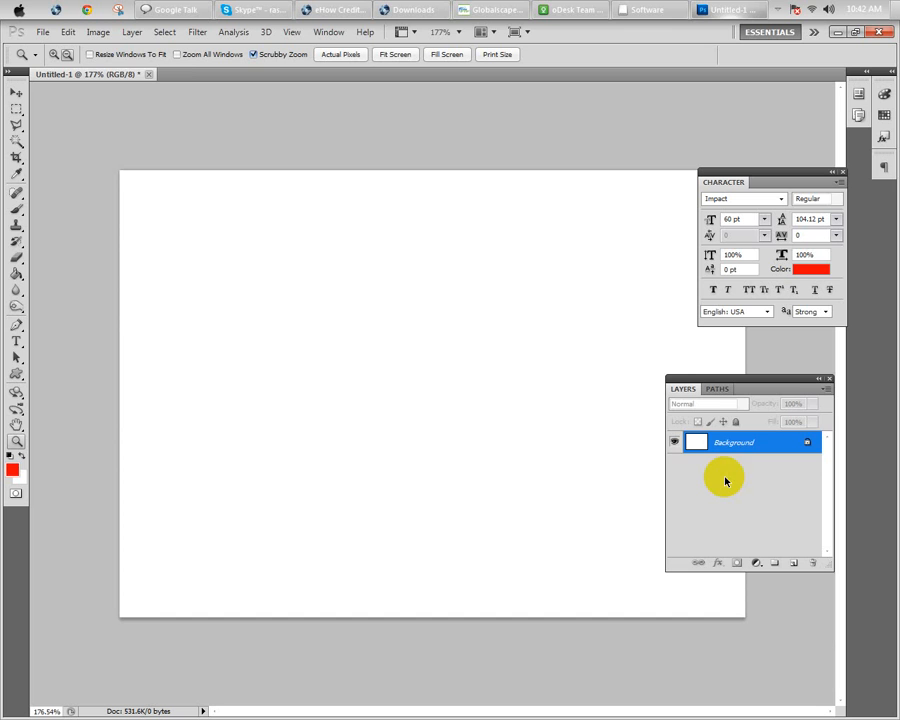
pyautogui.hotkey('ctrl', 'shift', 'alt', 'n')
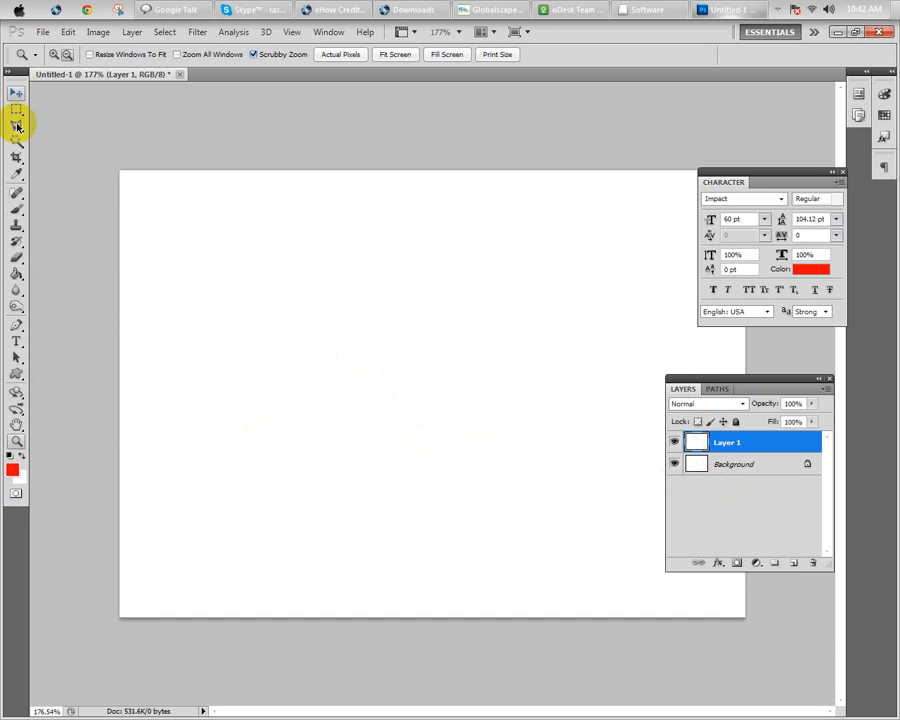
# Step: Fill Layer 1 with the red foreground color, then hide and delete that layer
pyautogui.click(16, 274)
pyautogui.click(427, 363)
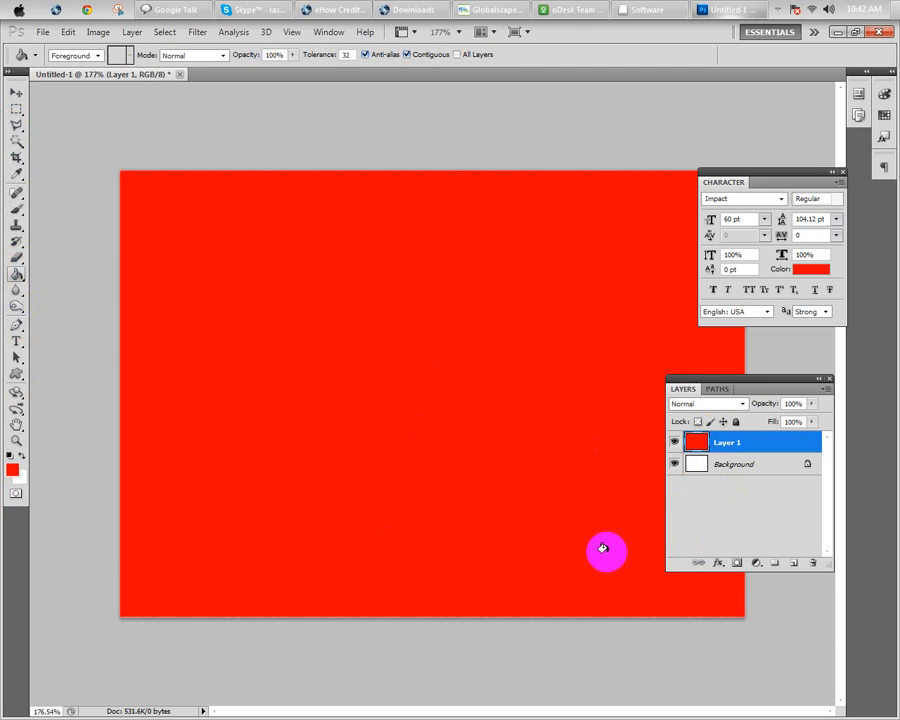
pyautogui.click(678, 441)
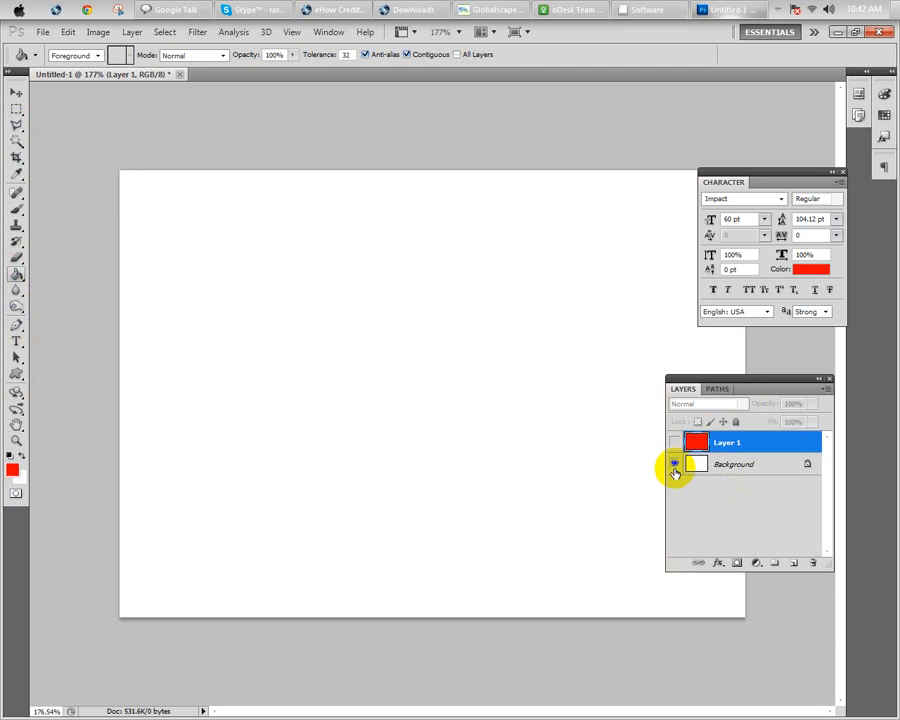
pyautogui.moveTo(712, 441); pyautogui.dragTo(814, 560)
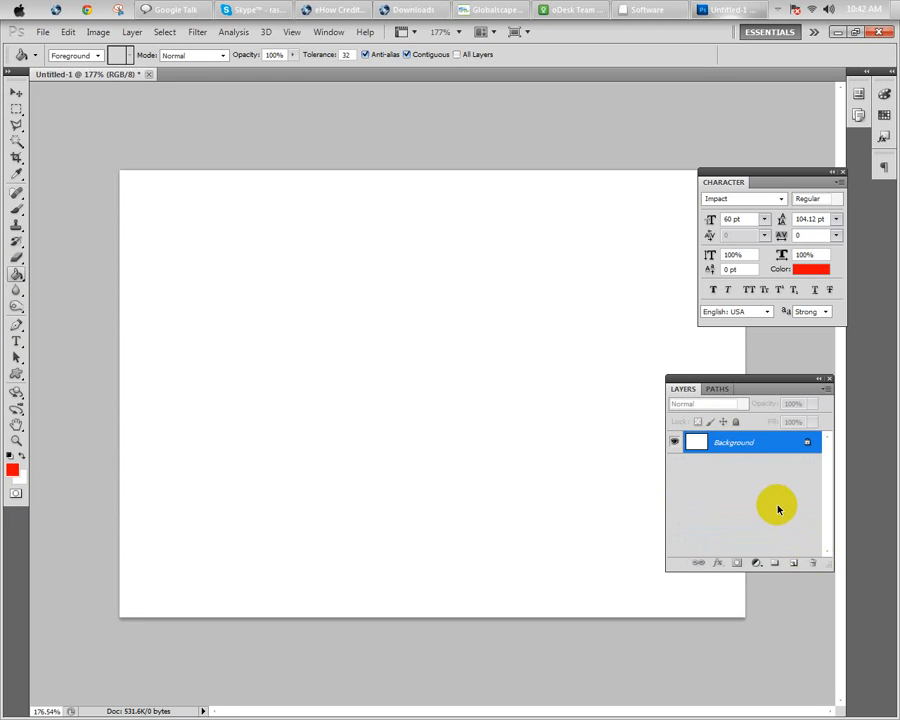
# Step: Add a new layer above the Background and draw a red rounded rectangle with a 10 px radius in the upper middle of the canvas
pyautogui.hotkey('ctrl', 'shift', 'alt', 'n')
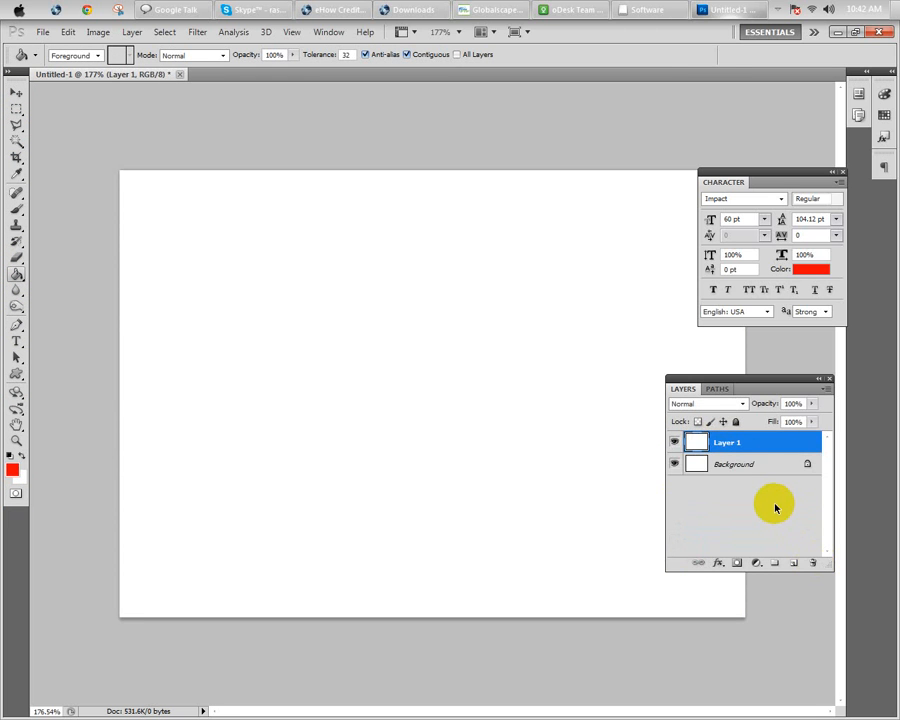
pyautogui.click(19, 374)
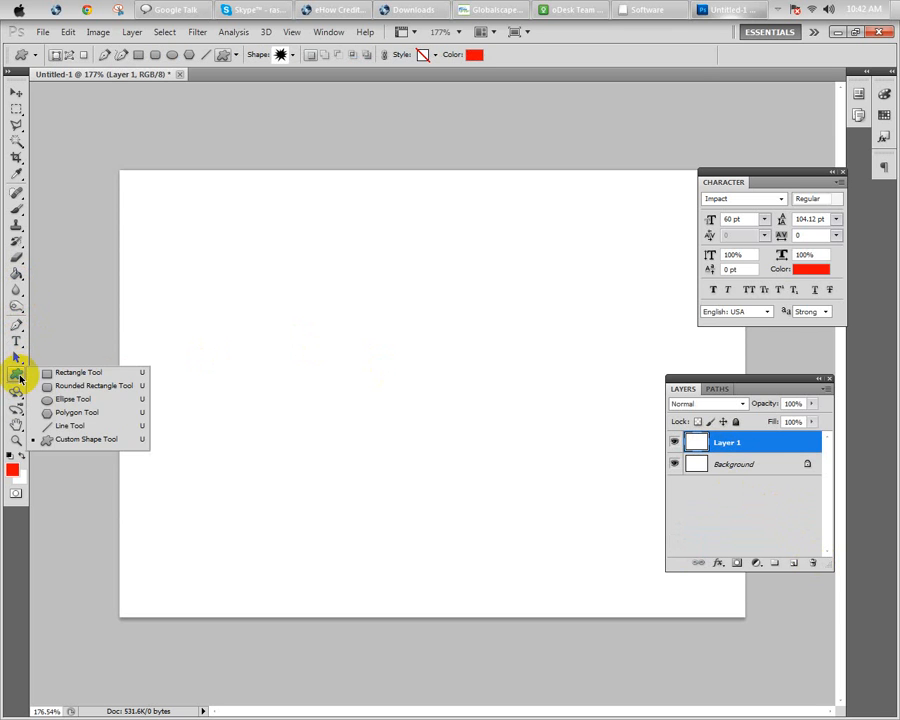
pyautogui.click(60, 381)
pyautogui.moveTo(247, 270); pyautogui.dragTo(484, 379)
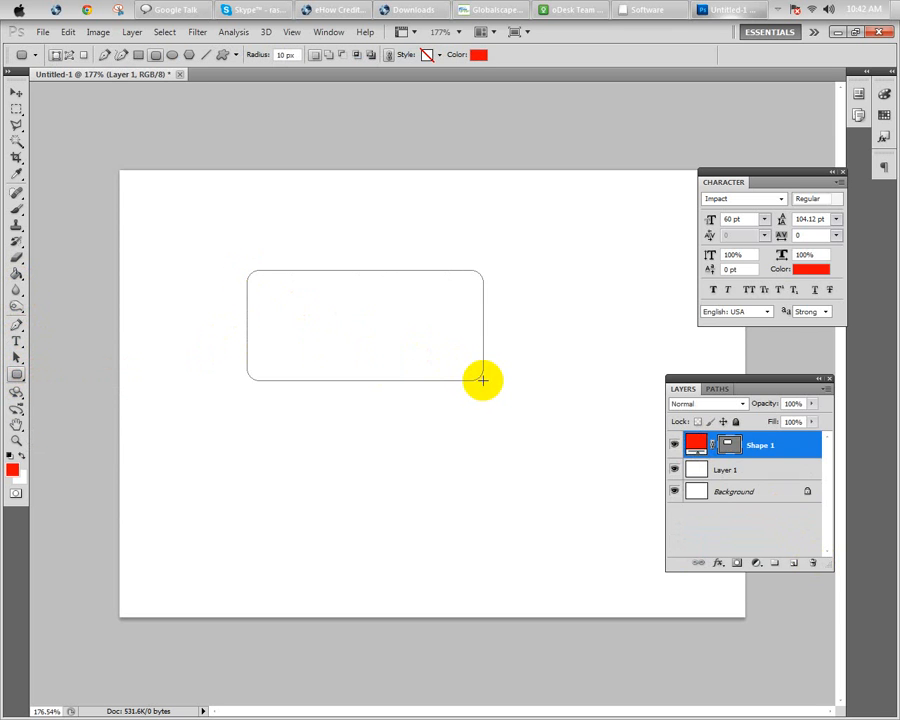
# Step: Change the fill color of the Shape 1 layer to a medium pink with a hue of 315°
pyautogui.doubleClick(697, 446)
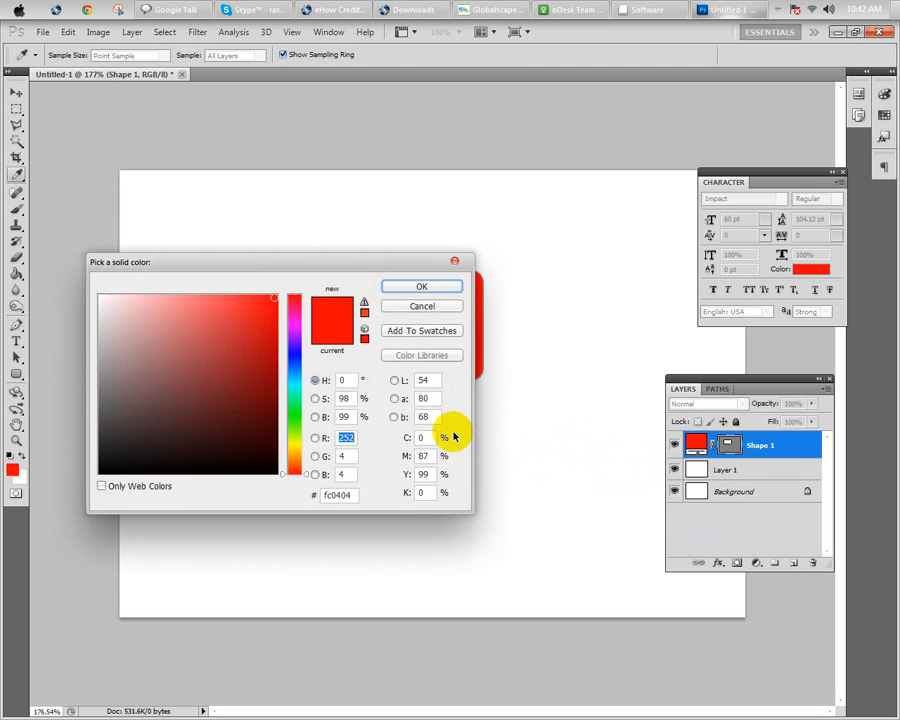
pyautogui.moveTo(216, 316); pyautogui.dragTo(123, 295)
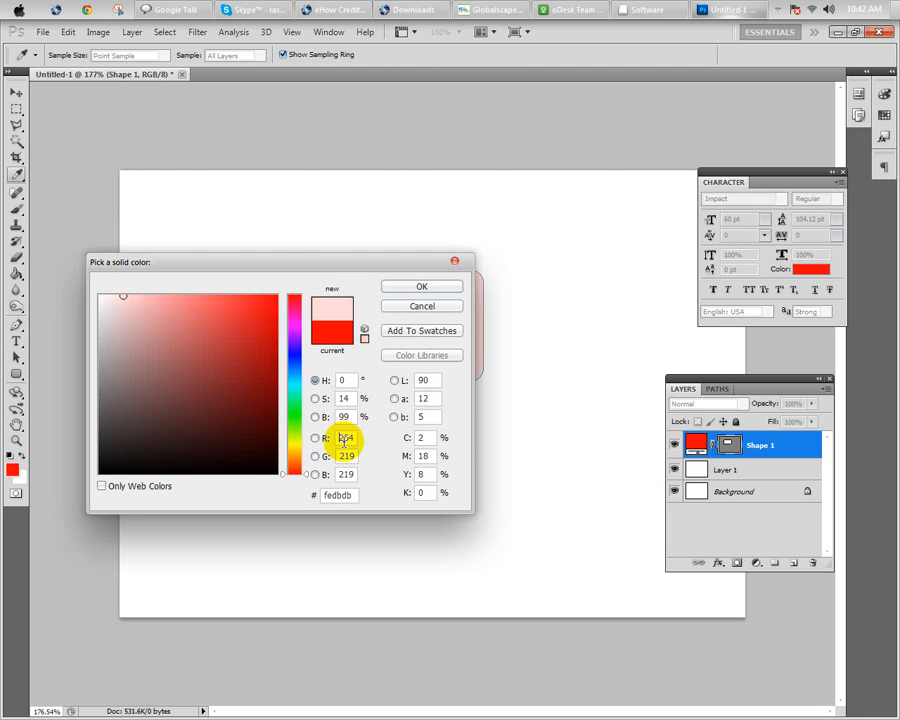
pyautogui.moveTo(293, 468); pyautogui.dragTo(296, 317)
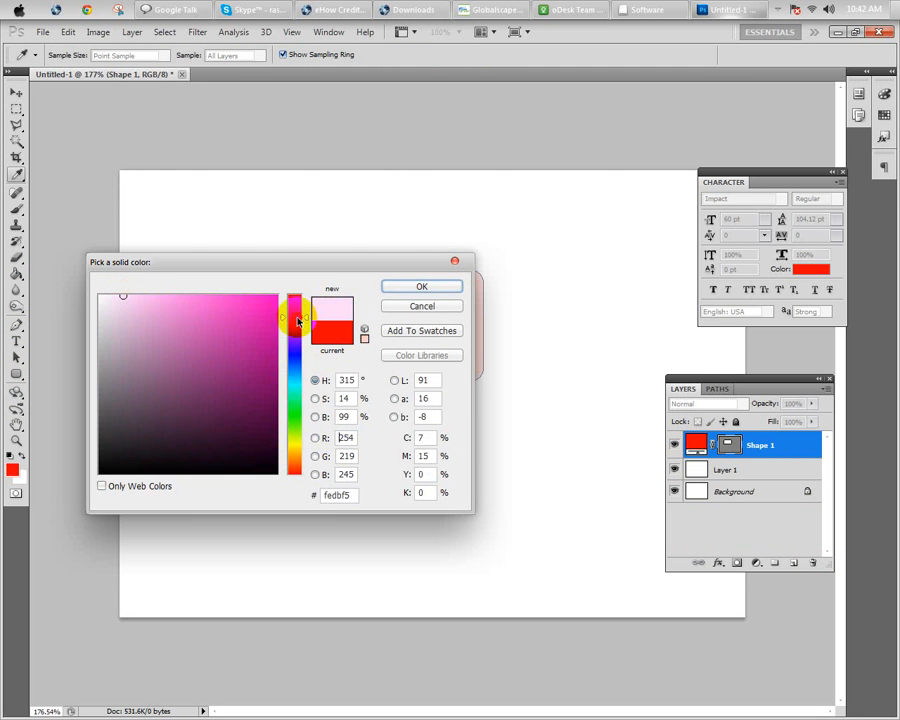
pyautogui.click(179, 298)
pyautogui.click(398, 286)
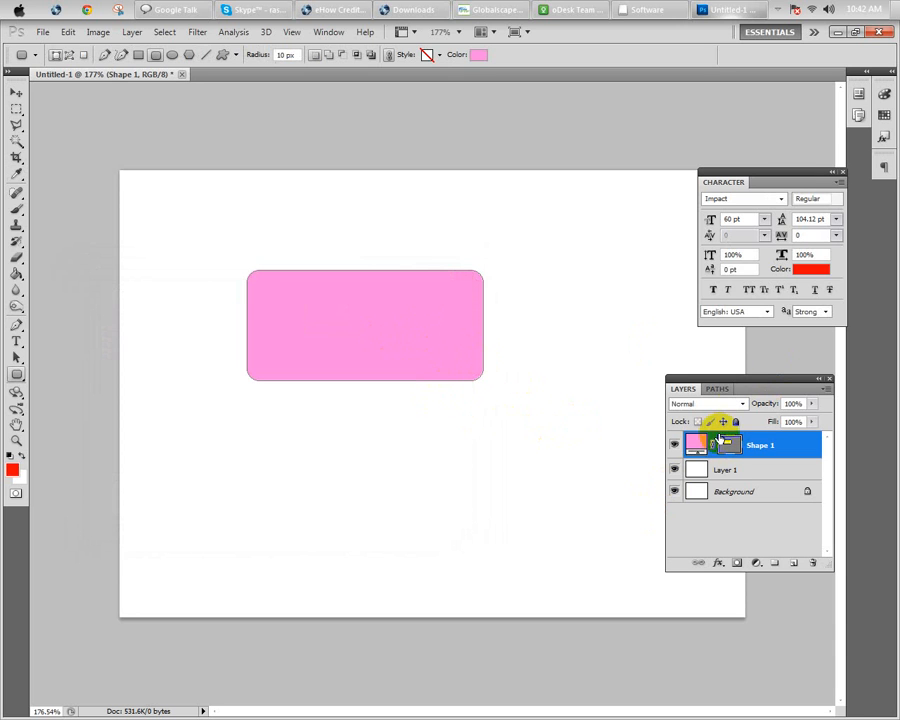
# Step: Examine the blend modes available for Shape 1 and try its Opacity and Fill sliders, ending with both at 100%
pyautogui.click(743, 403)
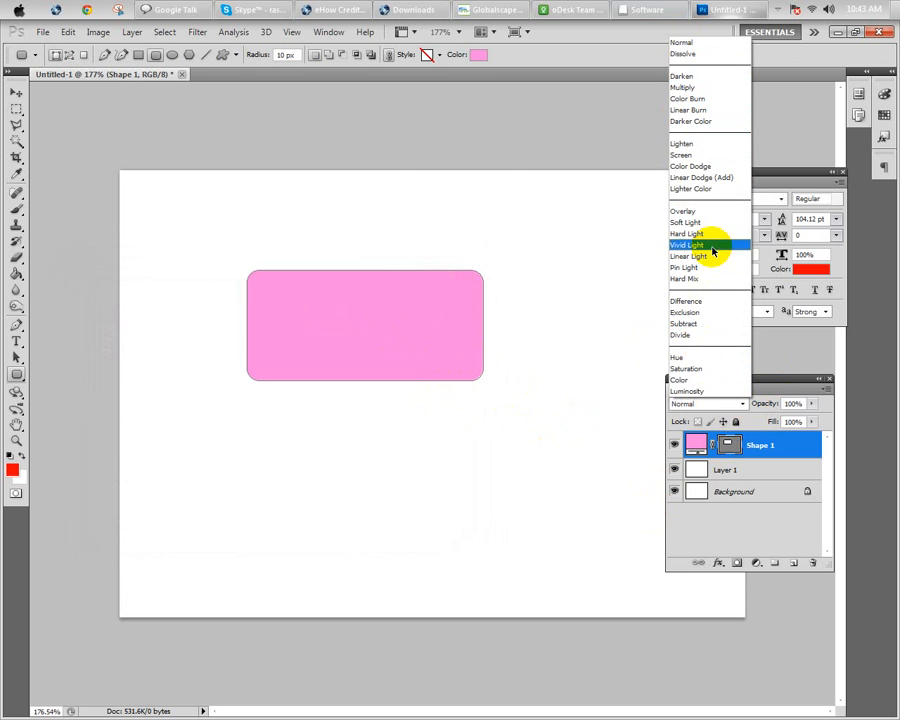
pyautogui.click(740, 406)
pyautogui.click(812, 405)
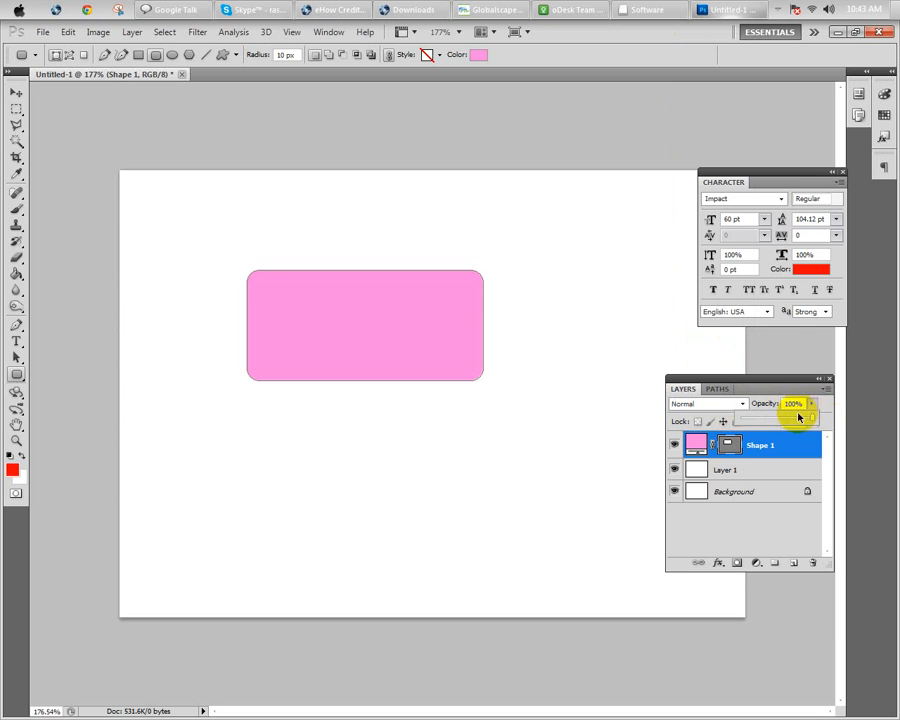
pyautogui.moveTo(812, 421)
pyautogui.mouseDown()
pyautogui.moveTo(747, 416)
pyautogui.moveTo(824, 422)
pyautogui.mouseUp()
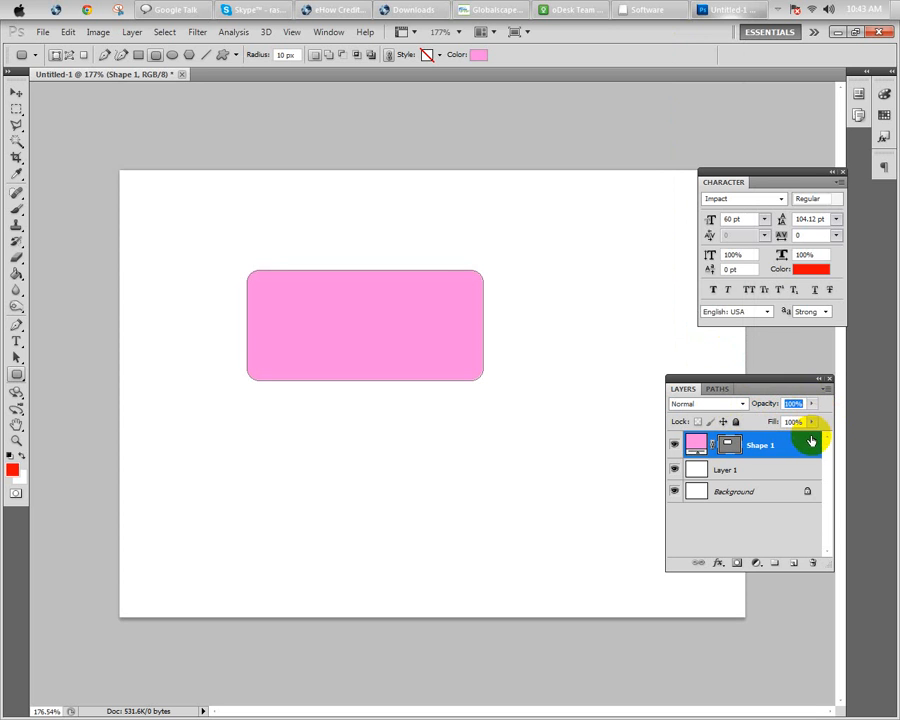
pyautogui.click(814, 422)
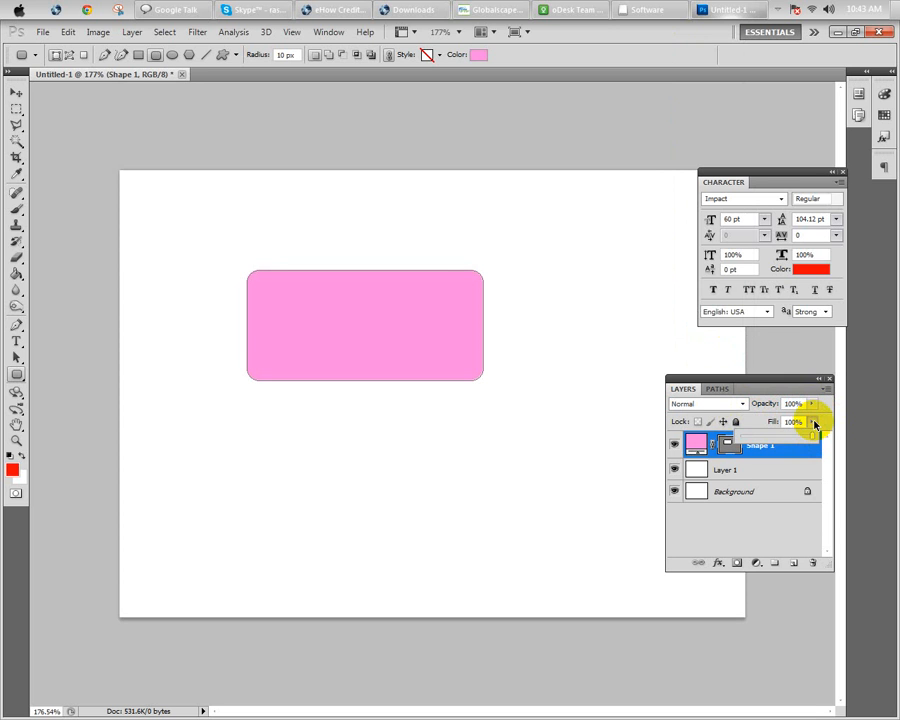
pyautogui.moveTo(808, 438); pyautogui.dragTo(830, 430)
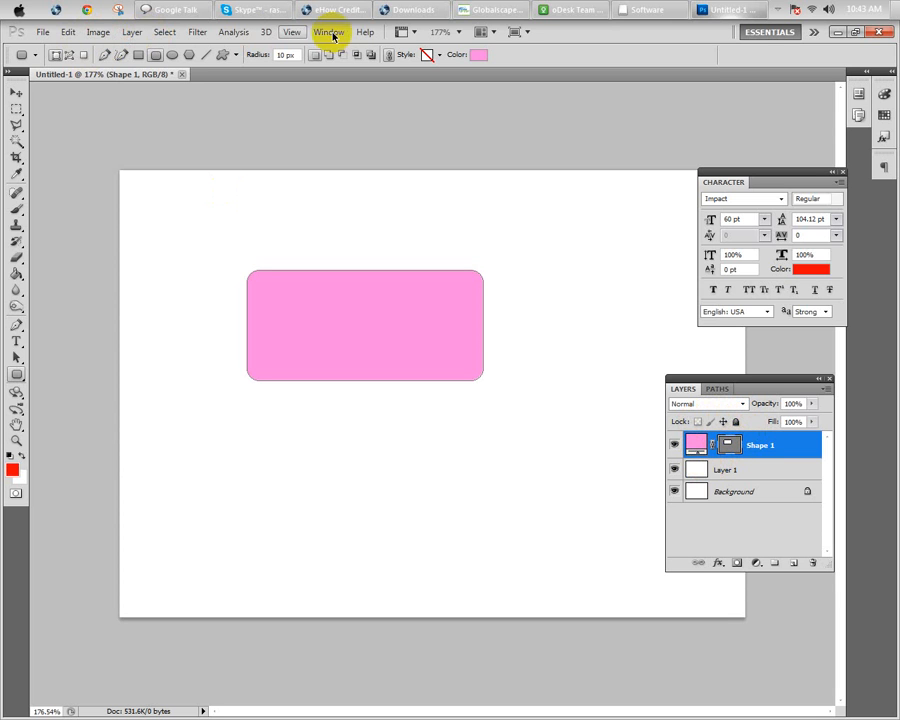
# Step: Open the blending options of the Shape 1 layer and enable Drop Shadow
pyautogui.rightClick(698, 442)
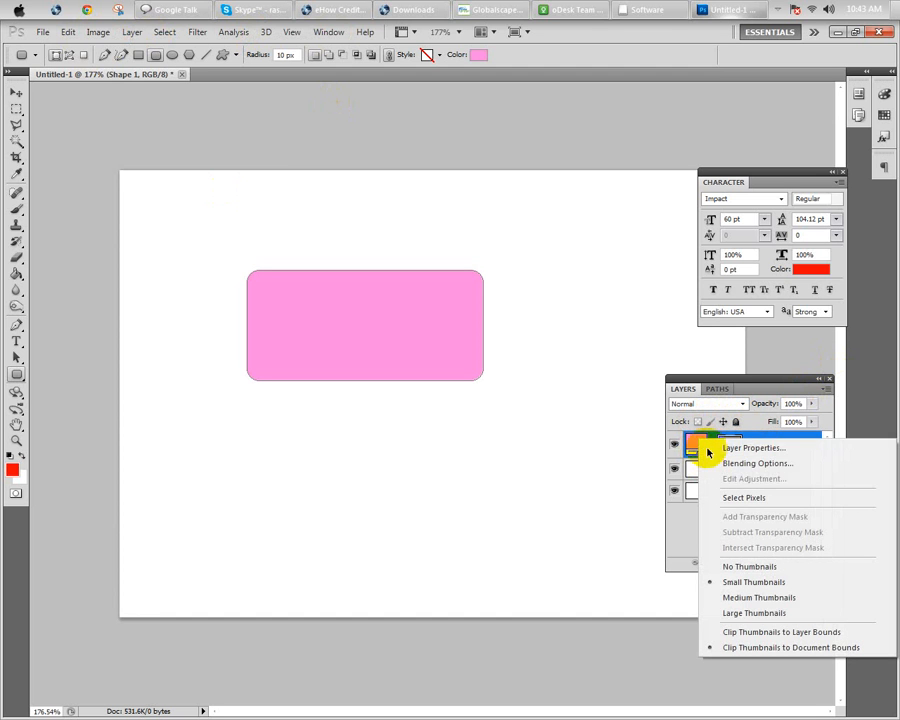
pyautogui.click(741, 465)
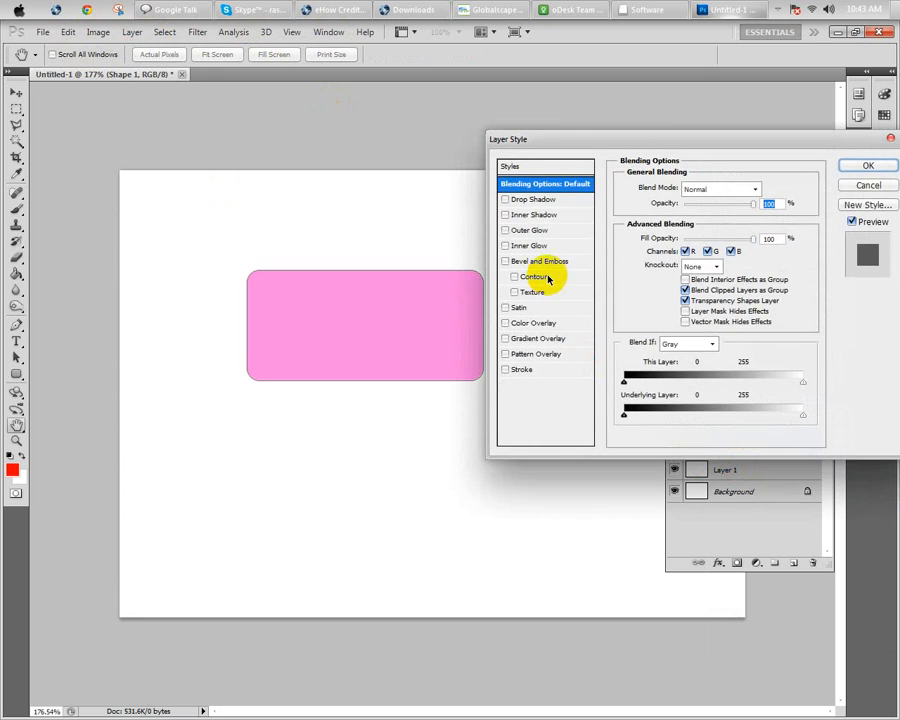
pyautogui.moveTo(634, 155); pyautogui.dragTo(530, 335)
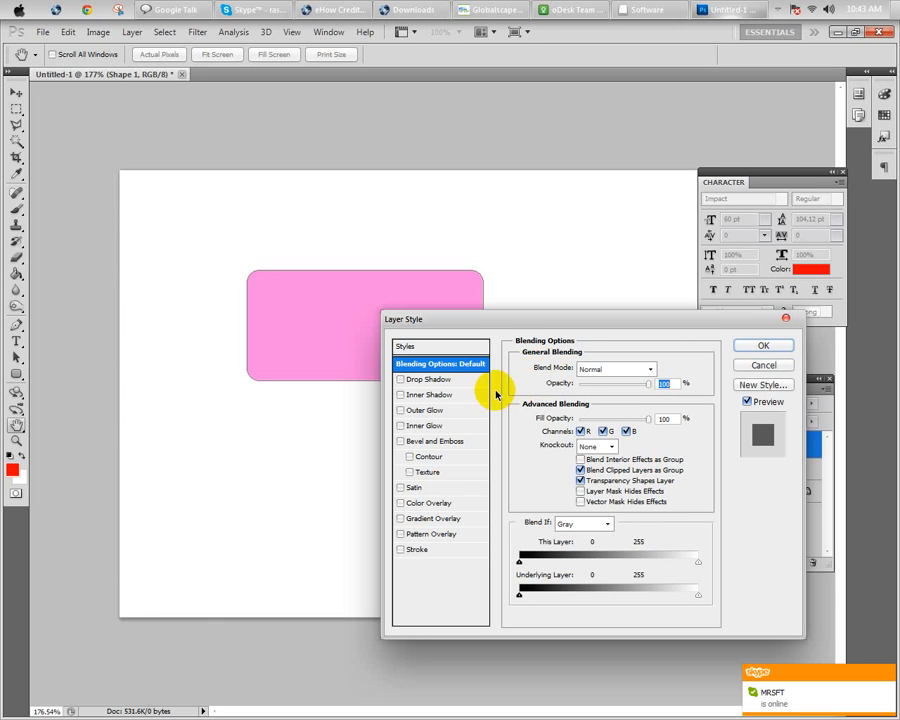
pyautogui.click(428, 381)
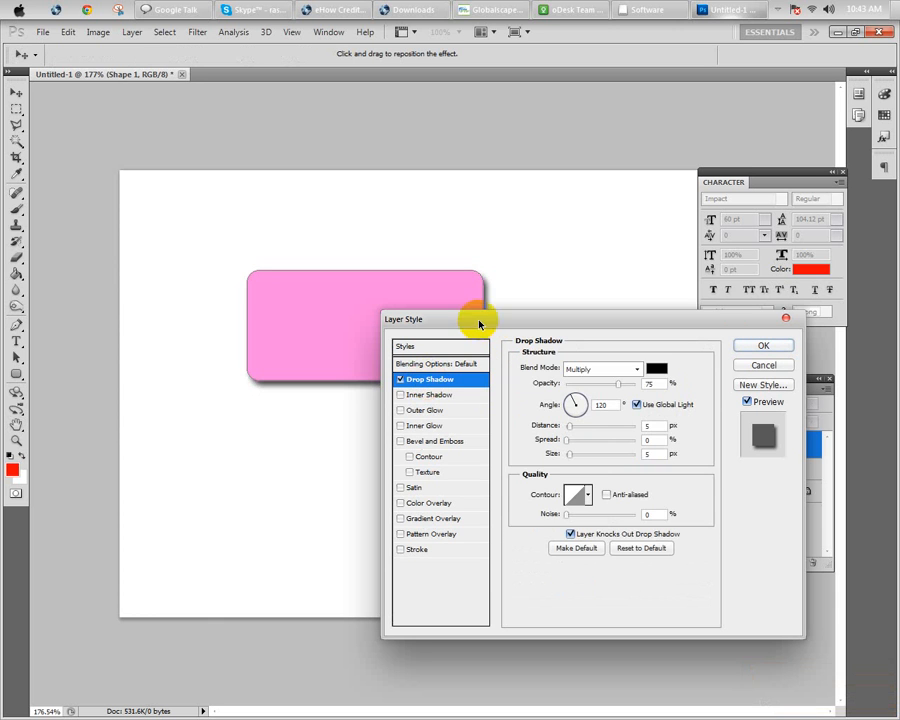
# Step: Adjust the drop shadow to an angle of 130°, distance 9 px, spread 41% and size 7 px
pyautogui.moveTo(479, 323); pyautogui.dragTo(446, 423)
pyautogui.moveTo(266, 374); pyautogui.dragTo(465, 334)
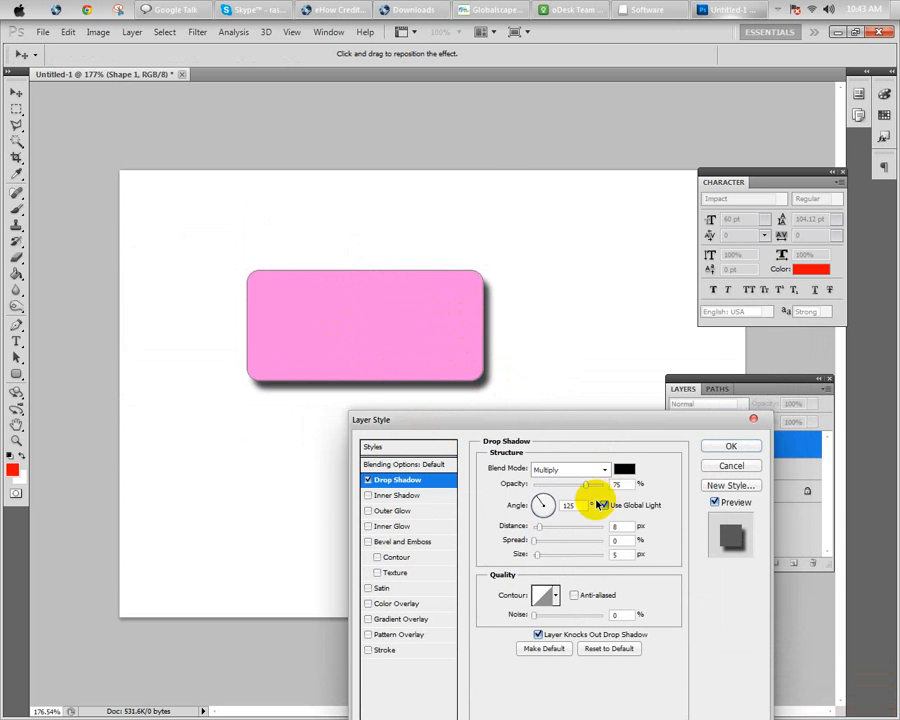
pyautogui.moveTo(537, 527)
pyautogui.mouseDown()
pyautogui.moveTo(577, 526)
pyautogui.moveTo(535, 530)
pyautogui.moveTo(542, 526)
pyautogui.mouseUp()
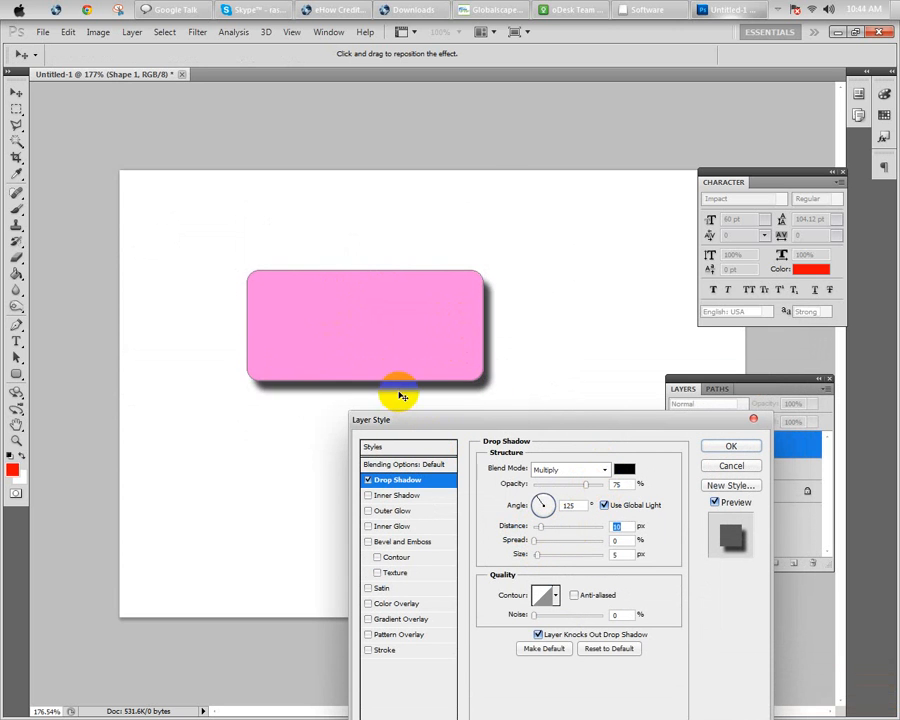
pyautogui.moveTo(400, 394)
pyautogui.mouseDown()
pyautogui.moveTo(496, 395)
pyautogui.moveTo(589, 295)
pyautogui.moveTo(408, 400)
pyautogui.moveTo(398, 383)
pyautogui.mouseUp()
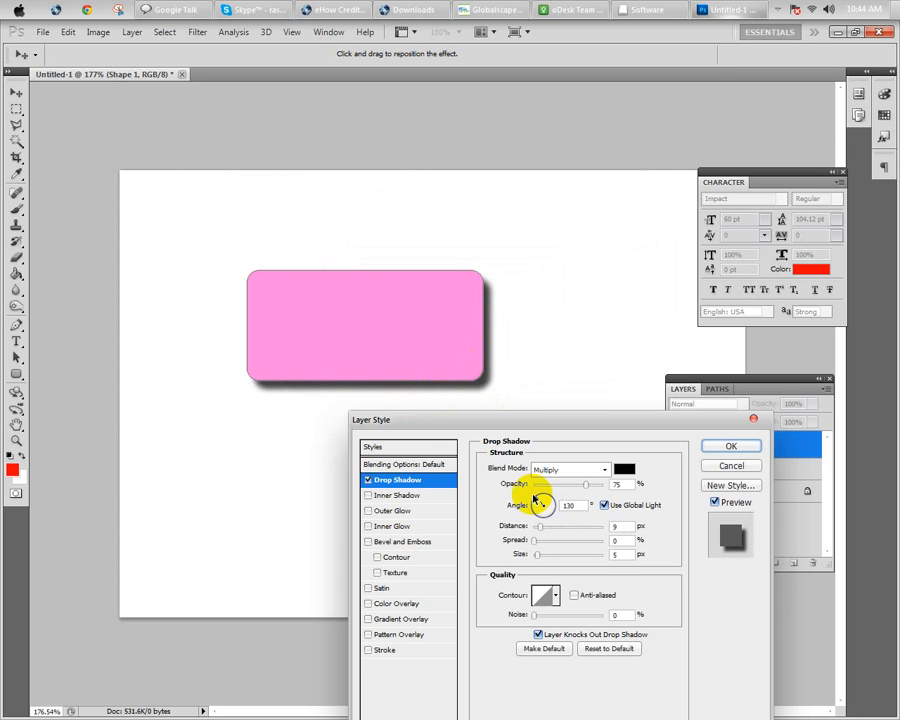
pyautogui.moveTo(535, 541)
pyautogui.mouseDown()
pyautogui.moveTo(561, 543)
pyautogui.moveTo(548, 556)
pyautogui.moveTo(558, 558)
pyautogui.moveTo(538, 556)
pyautogui.mouseUp()
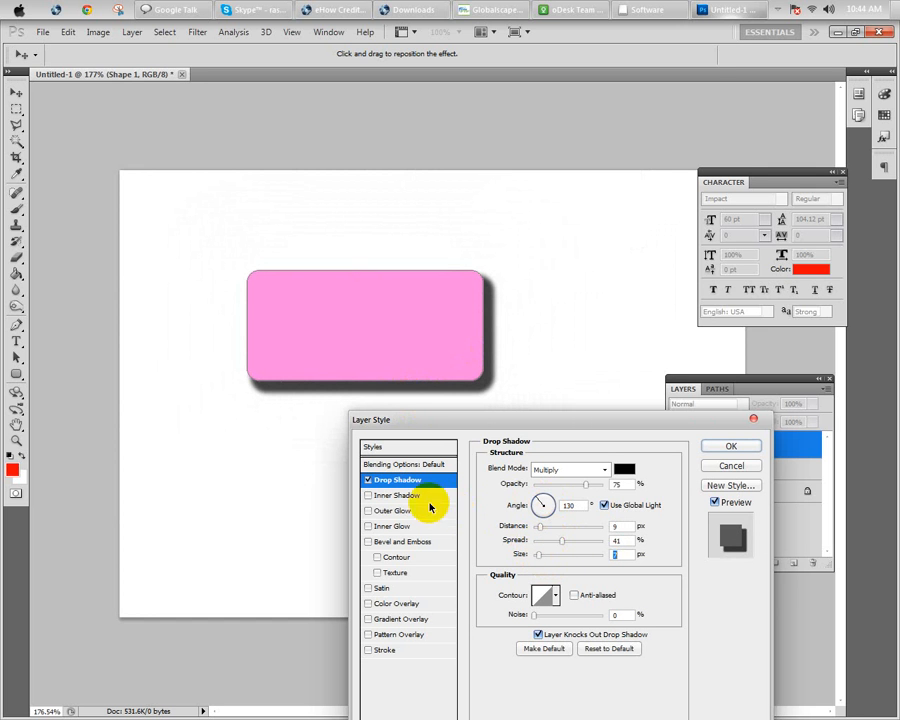
# Step: Change the drop shadow color from black to a light red
pyautogui.click(624, 469)
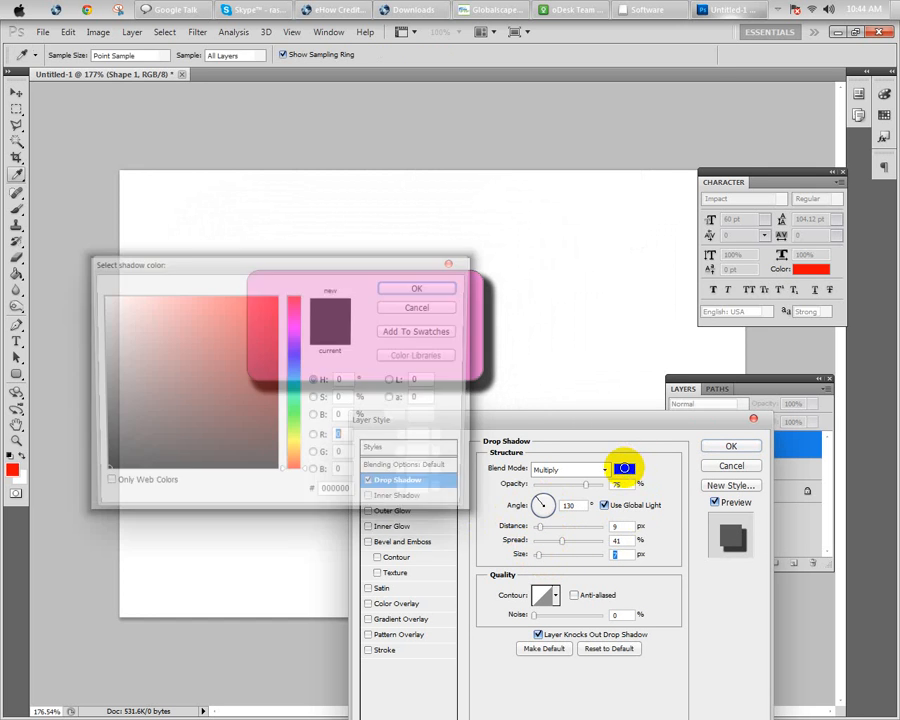
pyautogui.moveTo(268, 353); pyautogui.dragTo(237, 275)
pyautogui.click(412, 283)
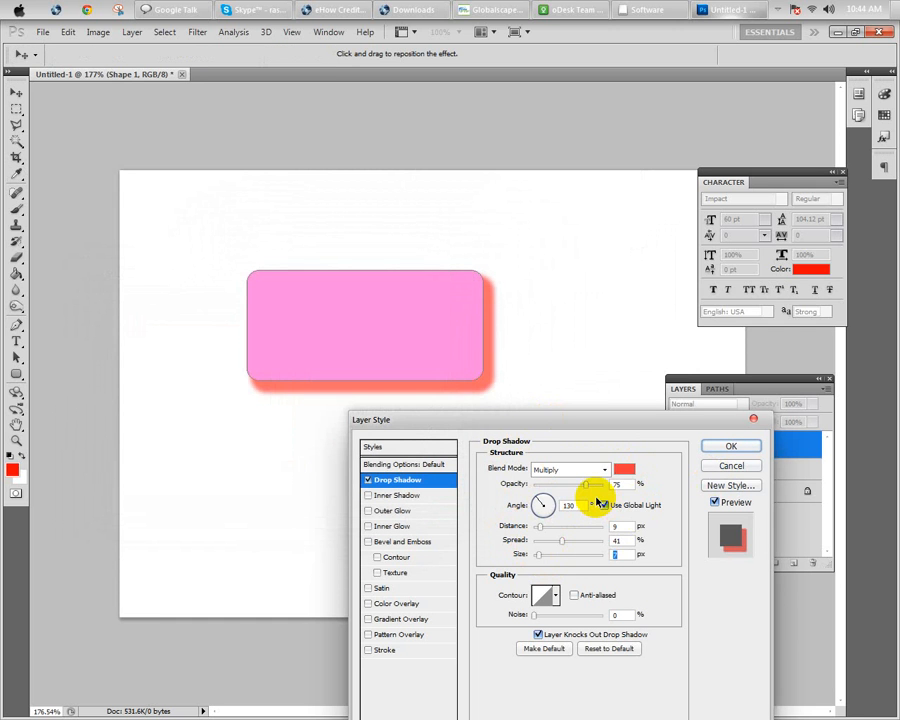
# Step: Turn off the drop shadow and try Inner Shadow on the shape, switching it off again
pyautogui.click(369, 481)
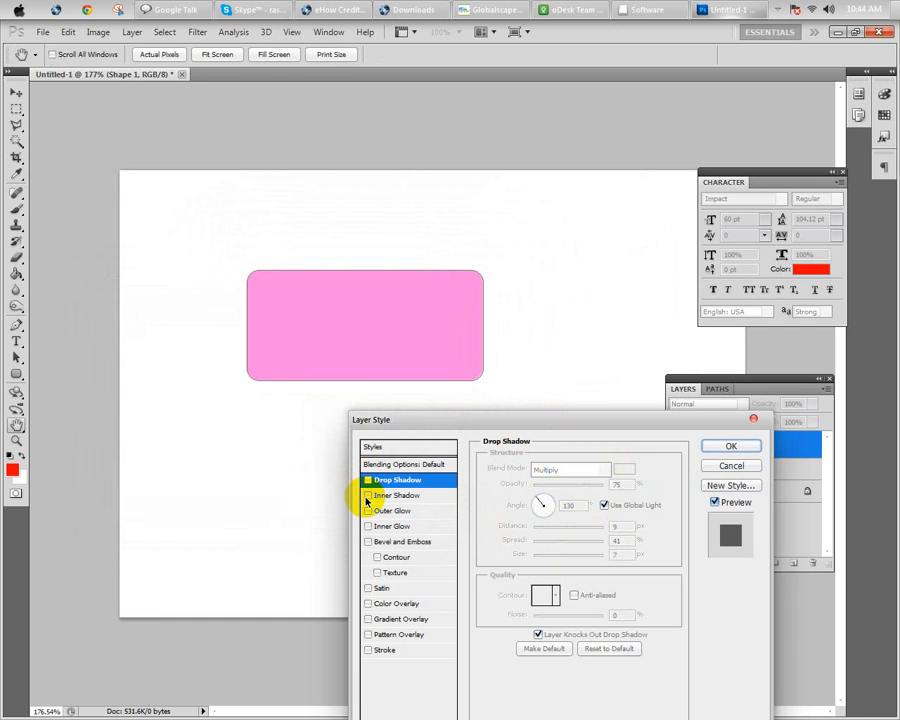
pyautogui.click(370, 496)
pyautogui.click(383, 497)
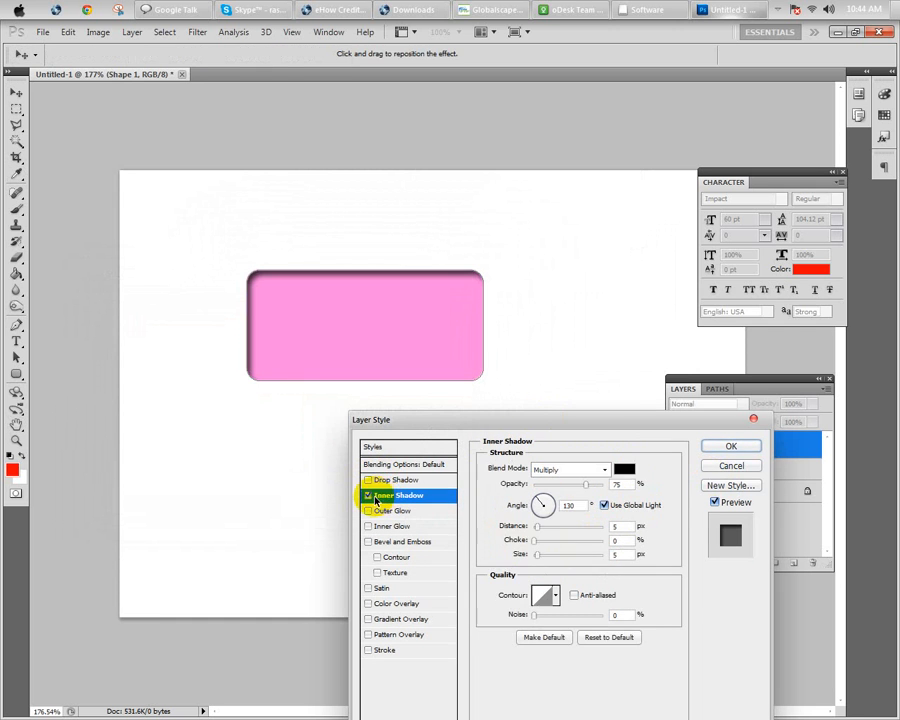
pyautogui.click(368, 496)
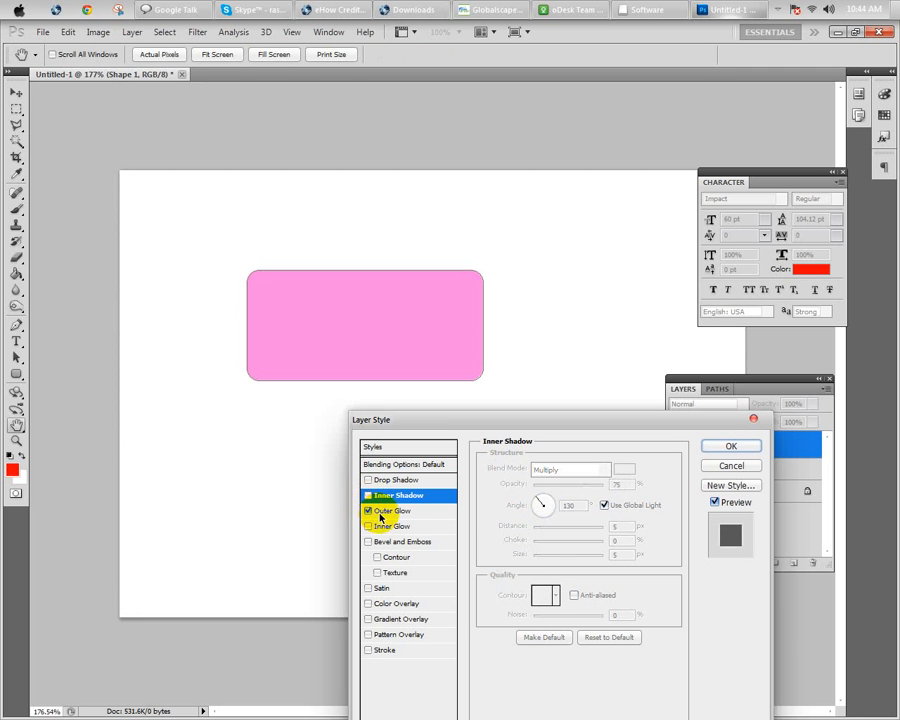
# Step: Try the Outer Glow and Inner Glow effects on the shape, switching each one off again
pyautogui.click(391, 514)
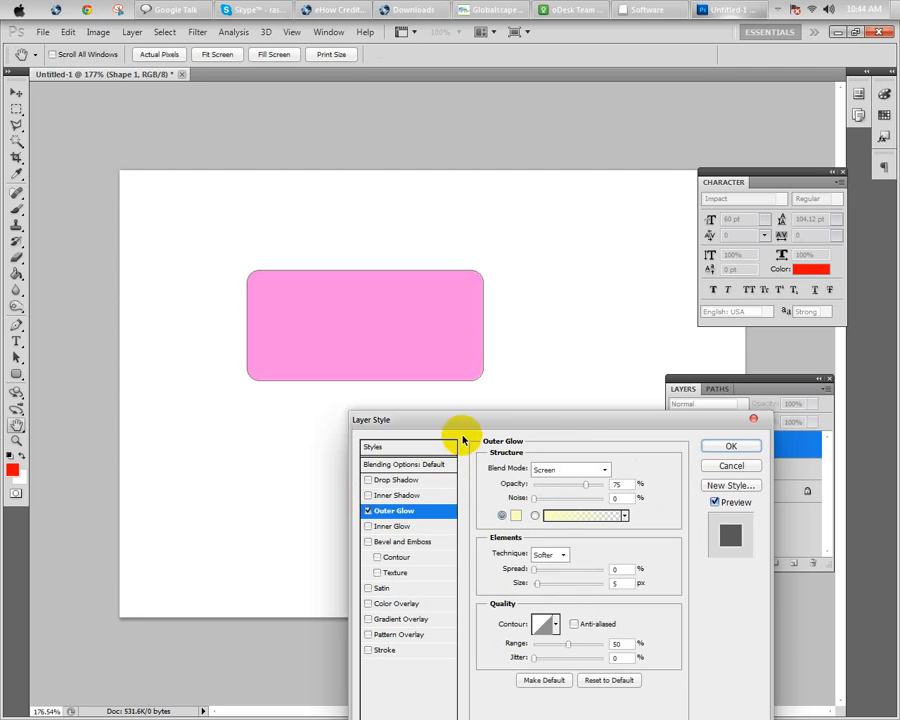
pyautogui.moveTo(471, 418); pyautogui.dragTo(532, 363)
pyautogui.click(452, 472)
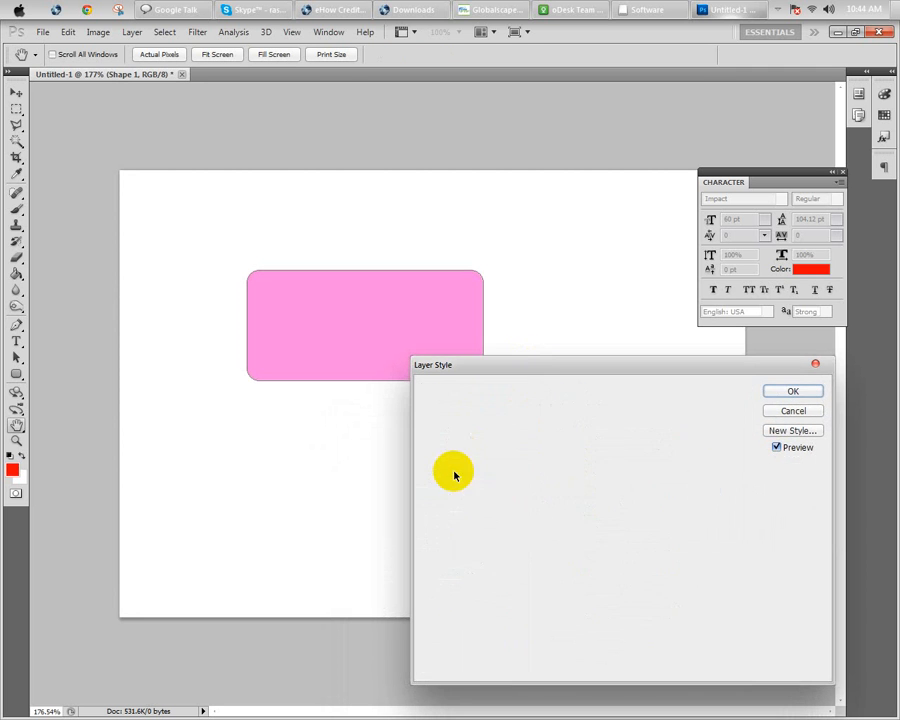
pyautogui.click(452, 456)
pyautogui.click(430, 457)
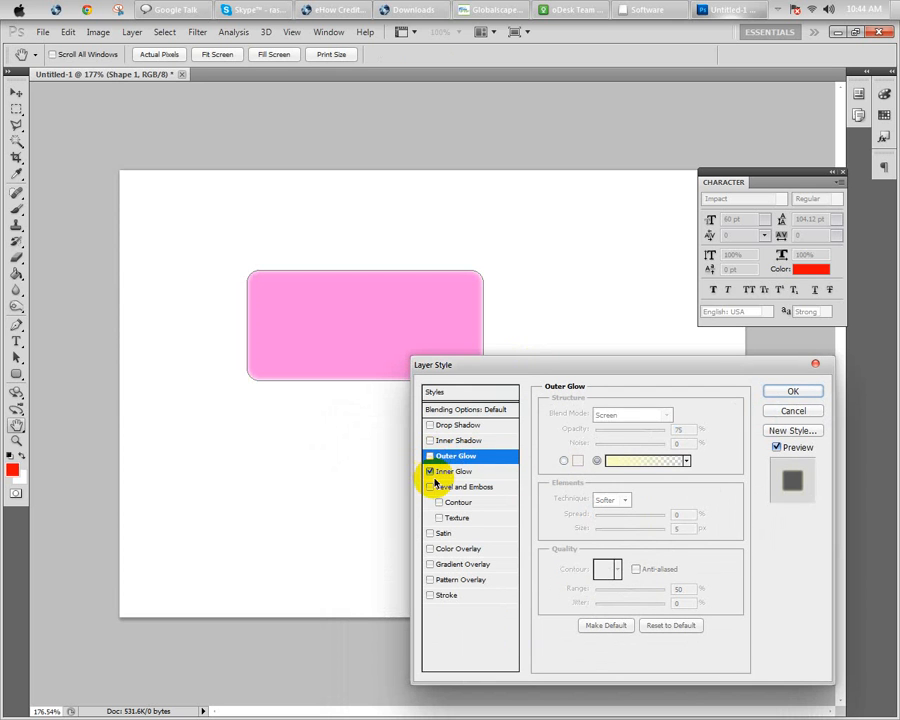
pyautogui.click(452, 471)
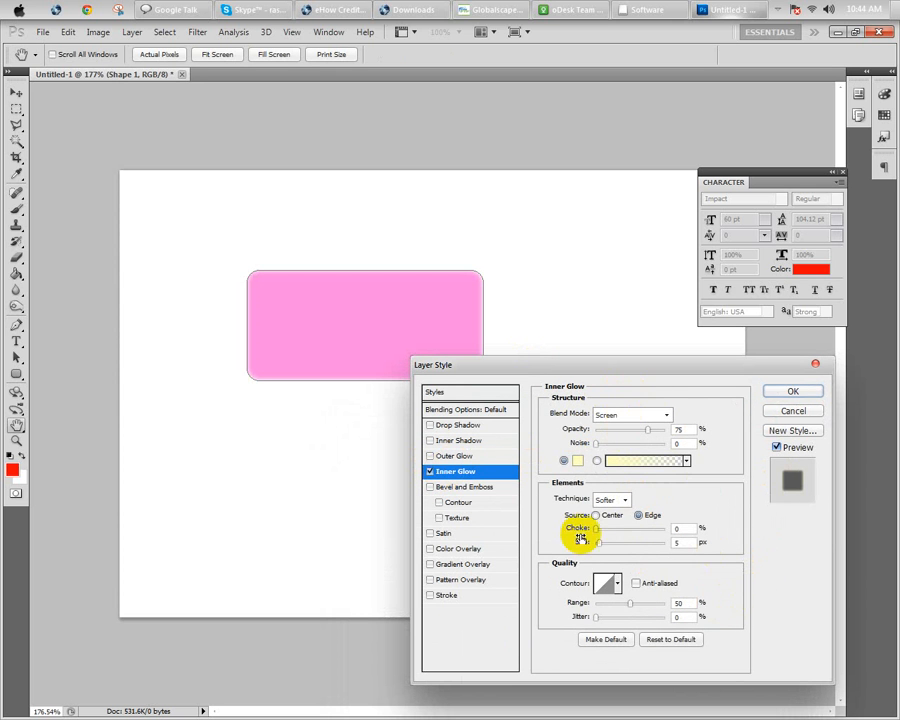
pyautogui.click(430, 471)
# Step: Enable Bevel and Emboss on the Shape 1 layer together with its Contour option
pyautogui.click(430, 487)
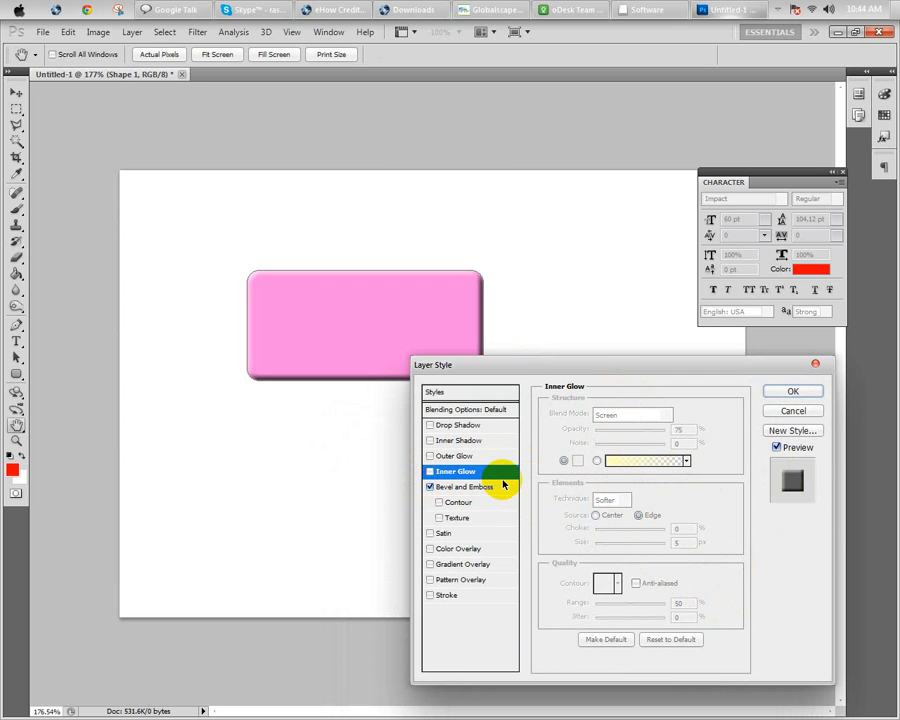
pyautogui.click(466, 488)
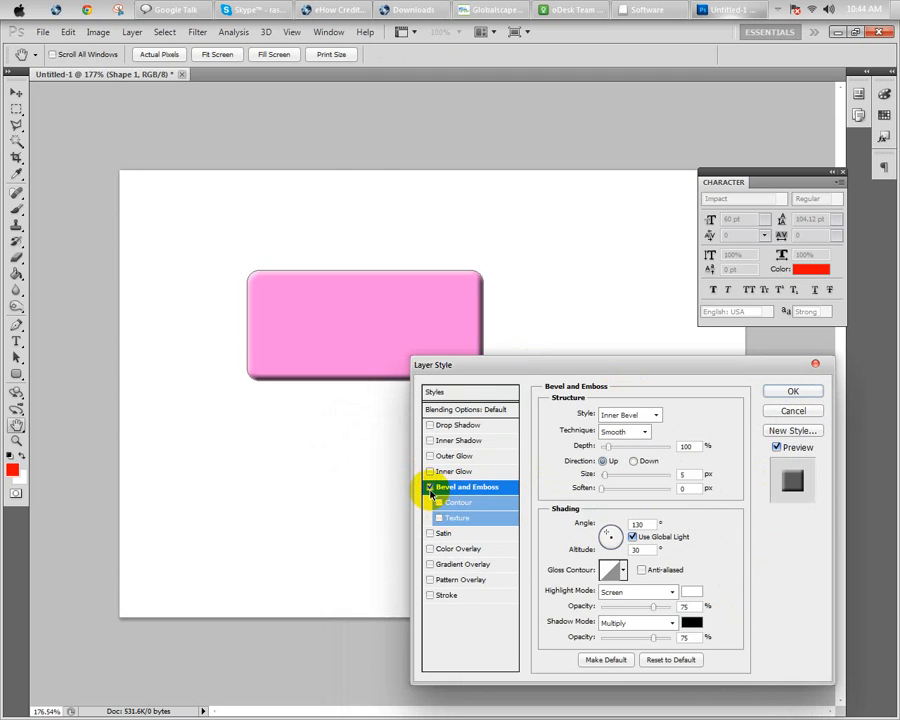
pyautogui.click(437, 502)
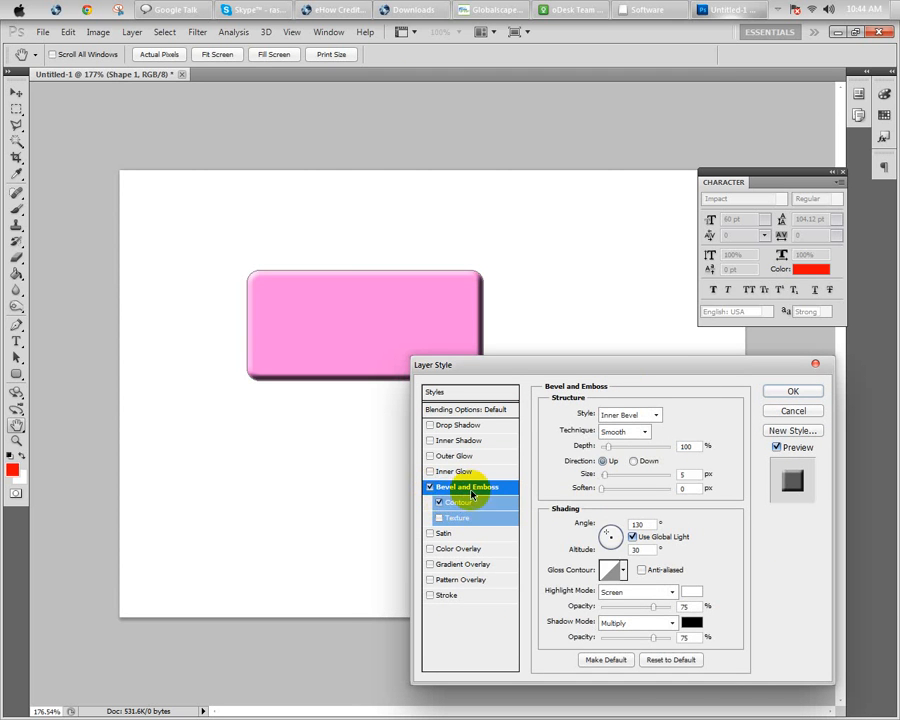
# Step: Try the Texture option of Bevel and Emboss on the shape, and switch the whole bevel effect off again
pyautogui.click(447, 517)
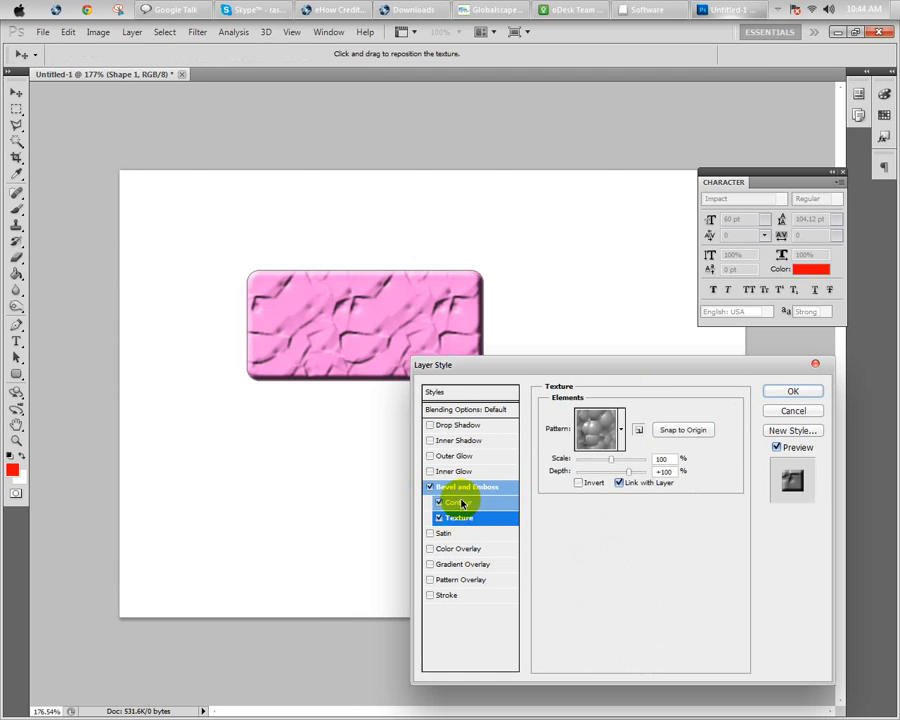
pyautogui.click(461, 503)
pyautogui.click(438, 502)
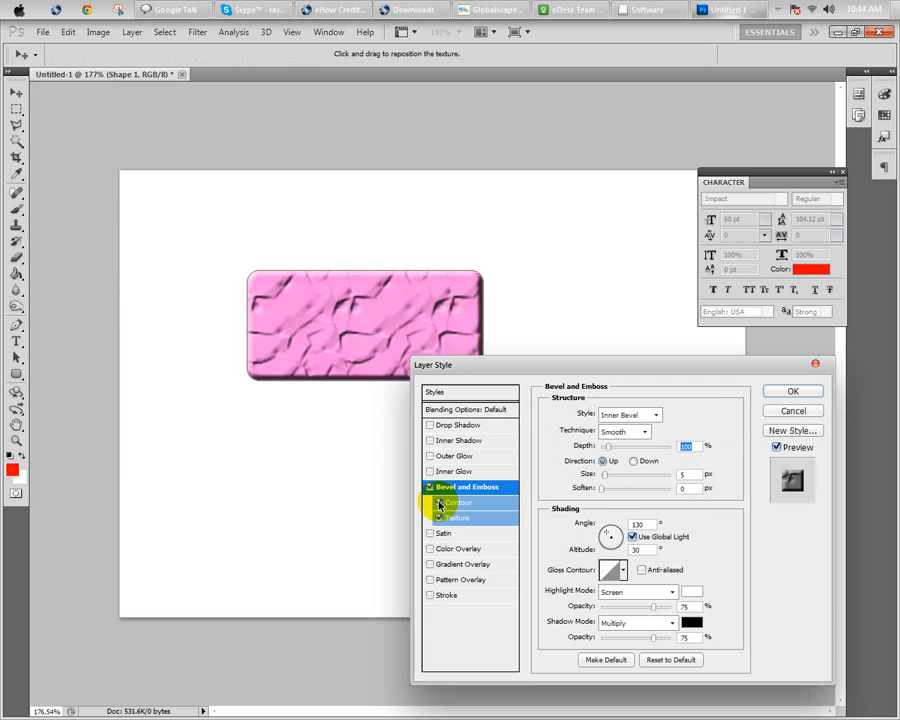
pyautogui.click(430, 487)
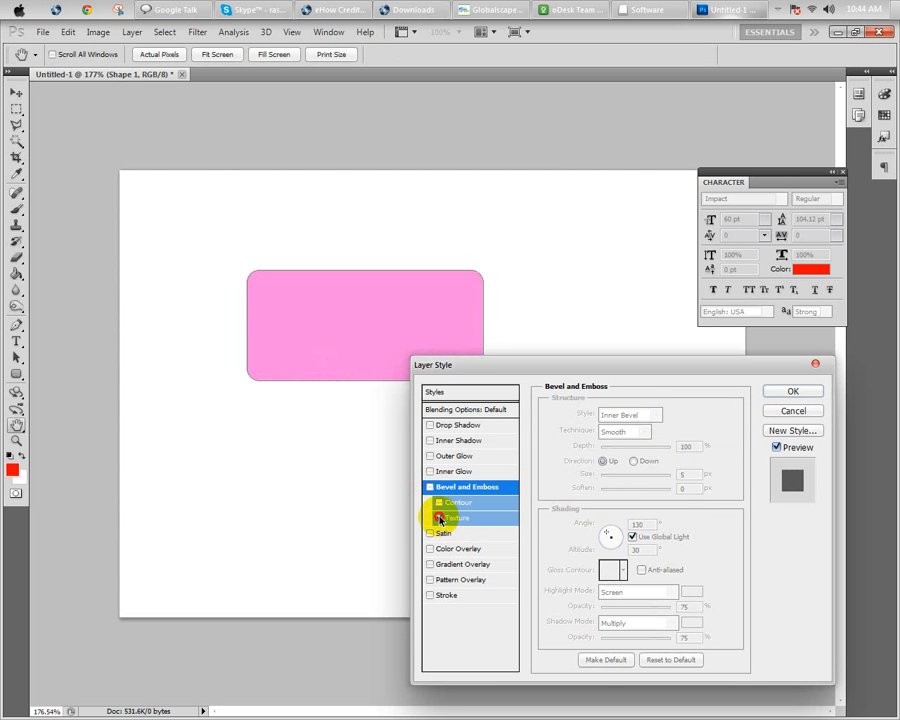
# Step: Try the Satin effect on the shape, switch it off, and apply a Color Overlay in bright blue instead
pyautogui.click(441, 533)
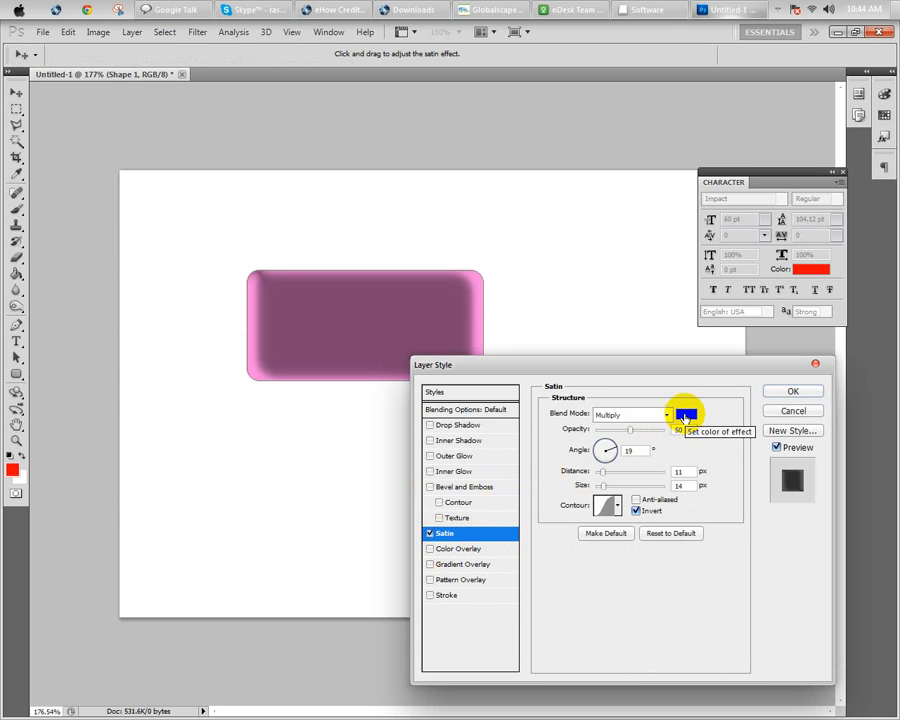
pyautogui.click(430, 533)
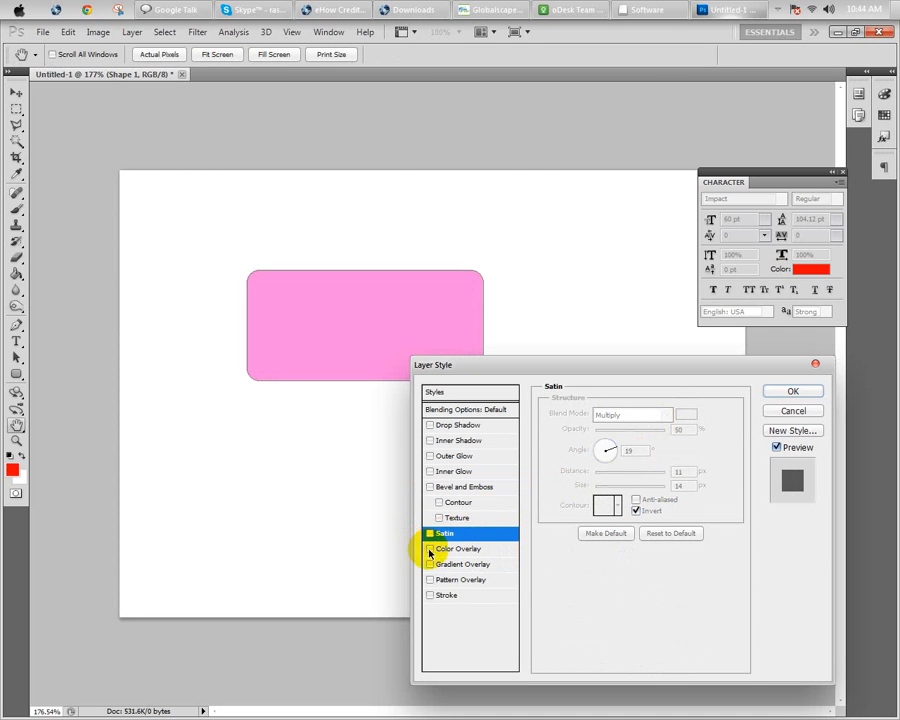
pyautogui.click(430, 550)
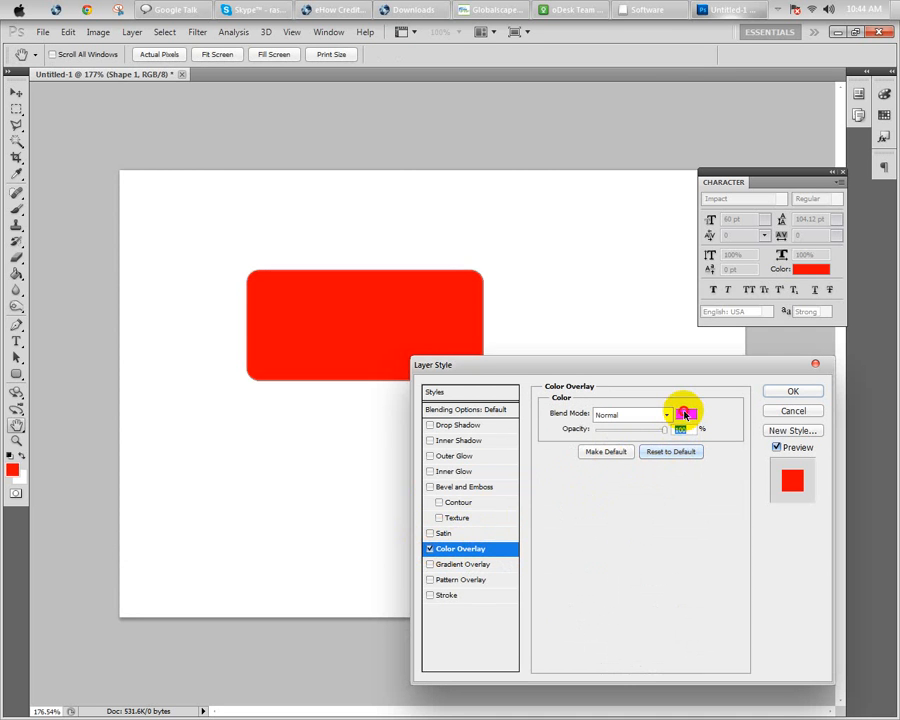
pyautogui.click(684, 413)
pyautogui.click(297, 355)
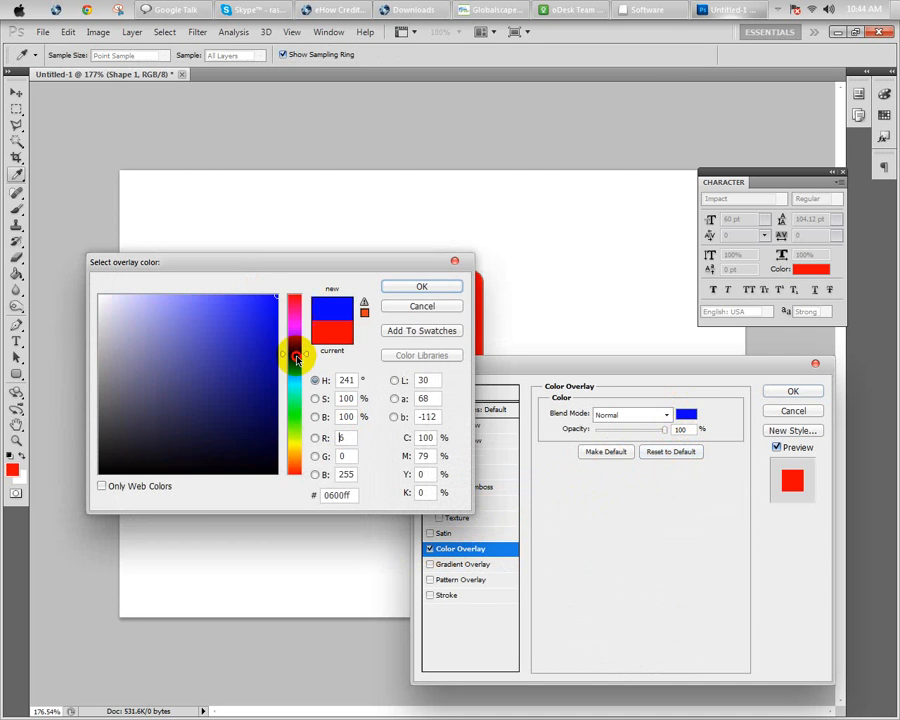
pyautogui.click(250, 297)
pyautogui.click(419, 287)
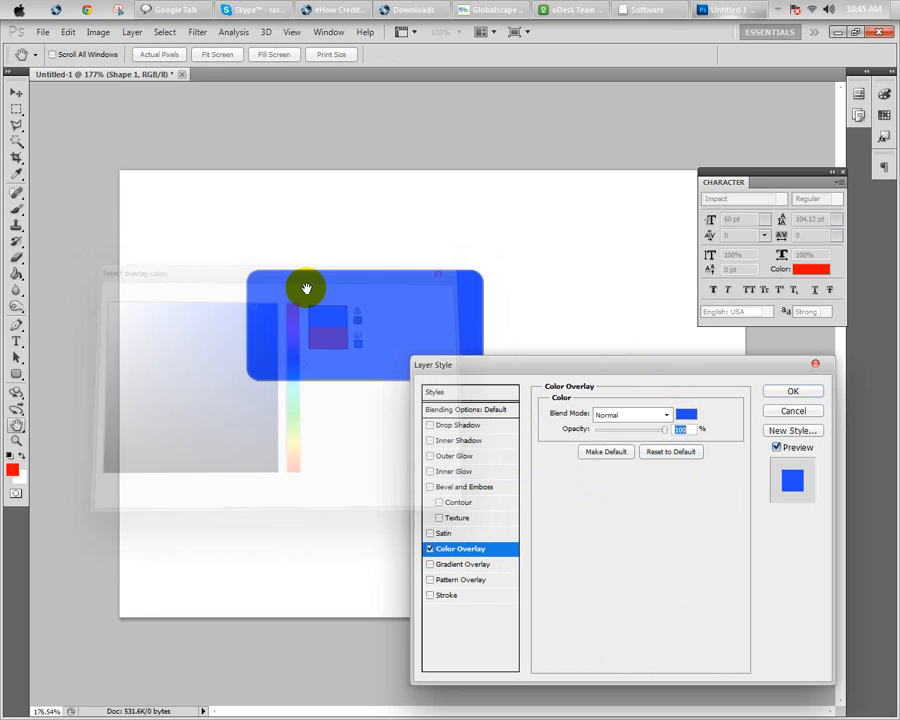
# Step: Replace the shape's Color Overlay with a Gradient Overlay, and open the Gradient Editor, closing it without edits
pyautogui.click(443, 563)
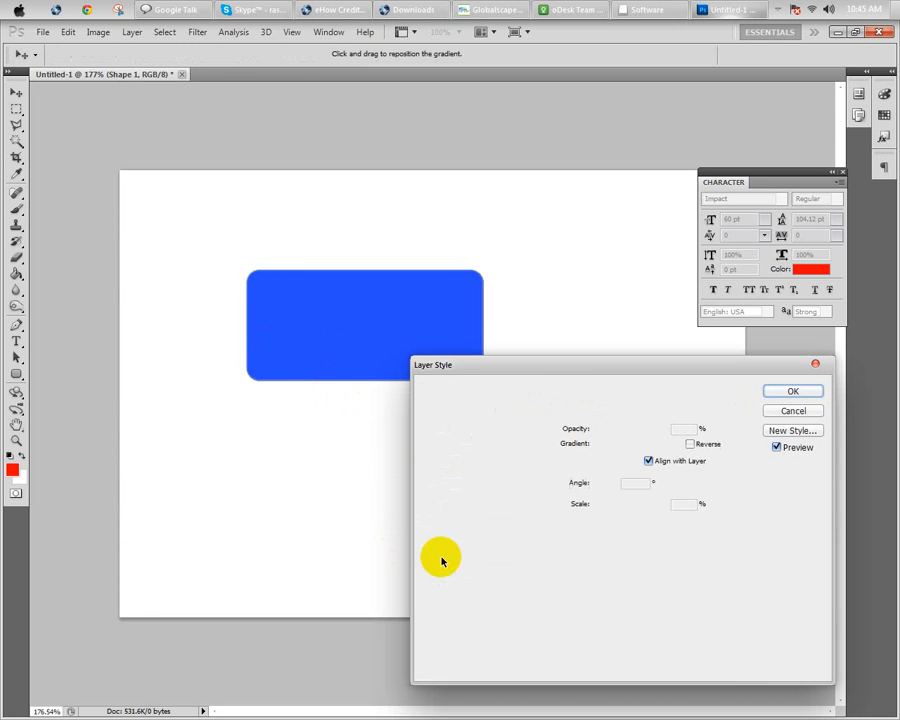
pyautogui.click(430, 548)
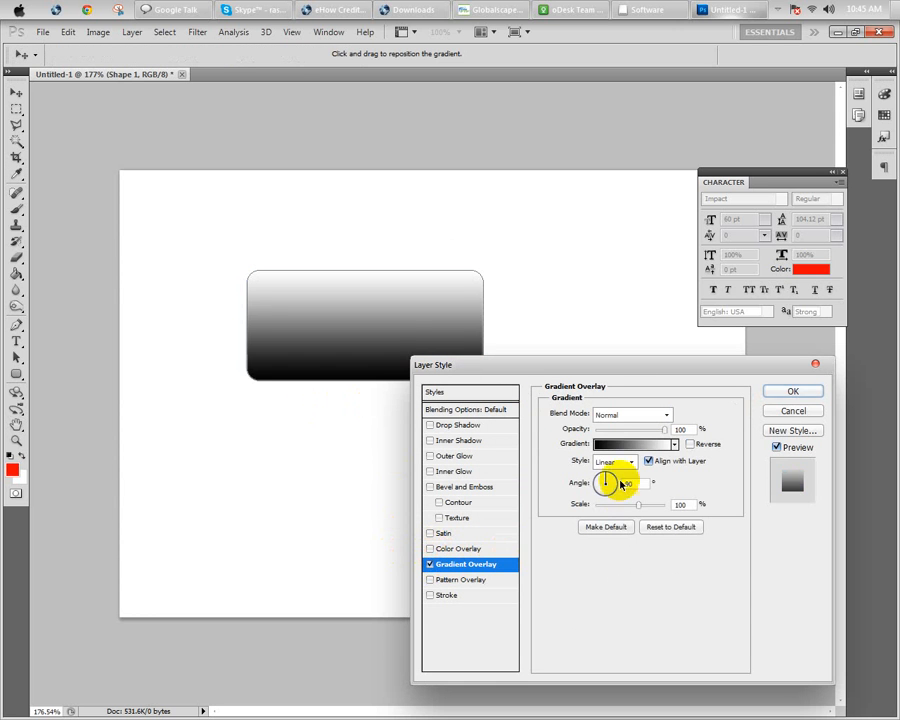
pyautogui.click(632, 443)
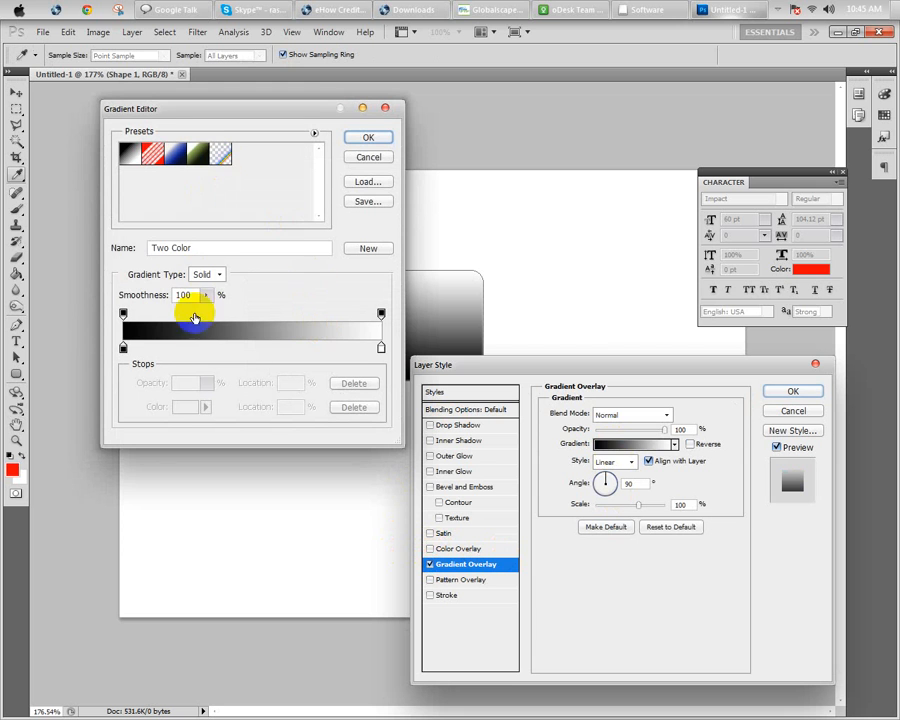
pyautogui.click(386, 108)
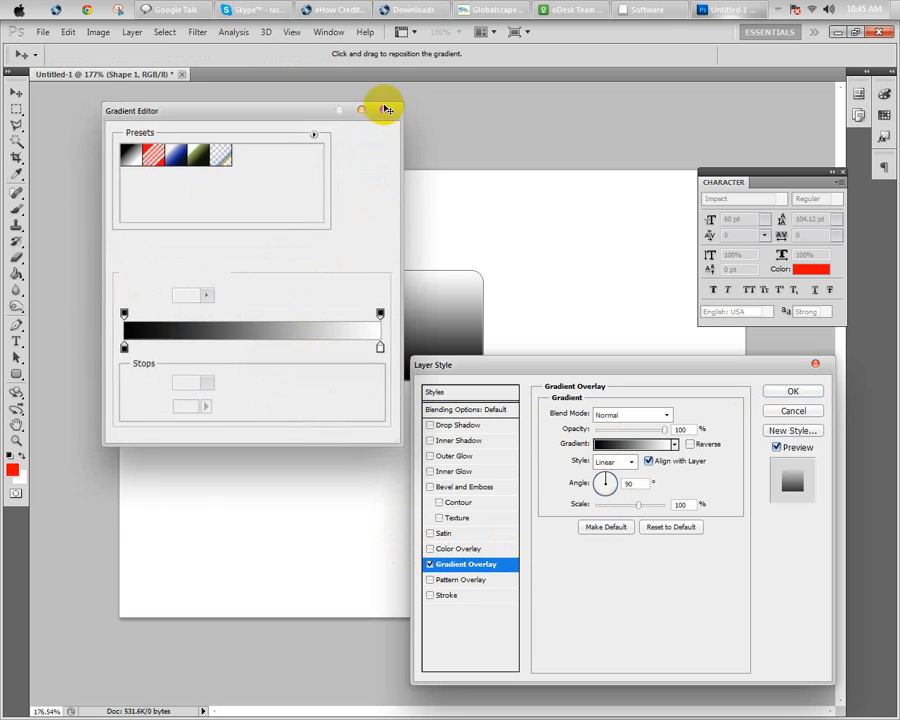
# Step: Try a Pattern Overlay on the shape in place of the Gradient Overlay, switching it off again
pyautogui.click(455, 580)
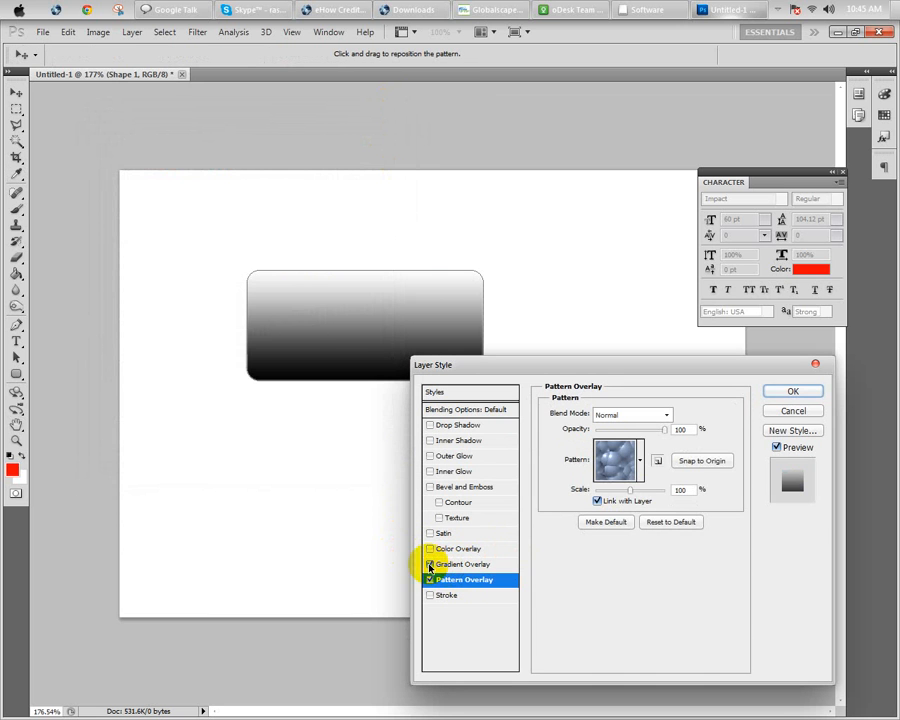
pyautogui.click(430, 564)
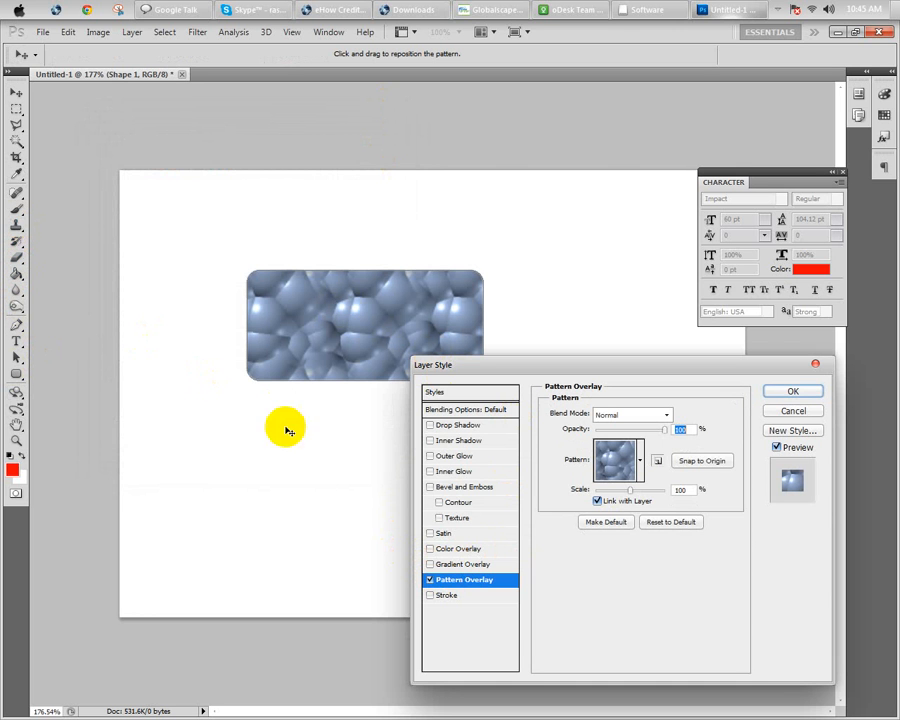
pyautogui.click(430, 580)
# Step: Enable a Stroke around the shape and set its color to light red fb3b3b
pyautogui.click(433, 595)
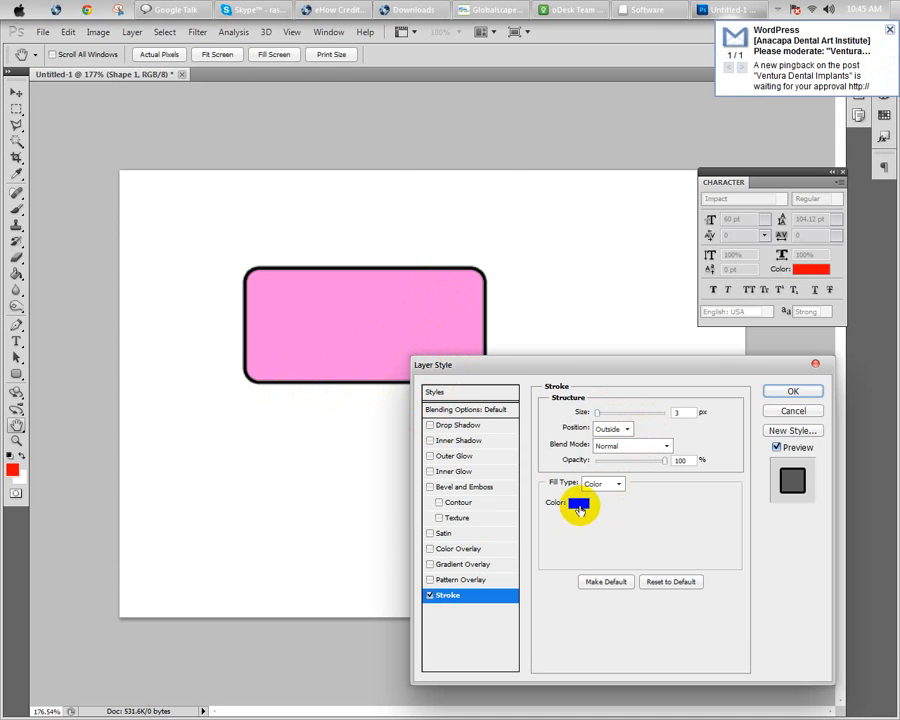
pyautogui.click(578, 503)
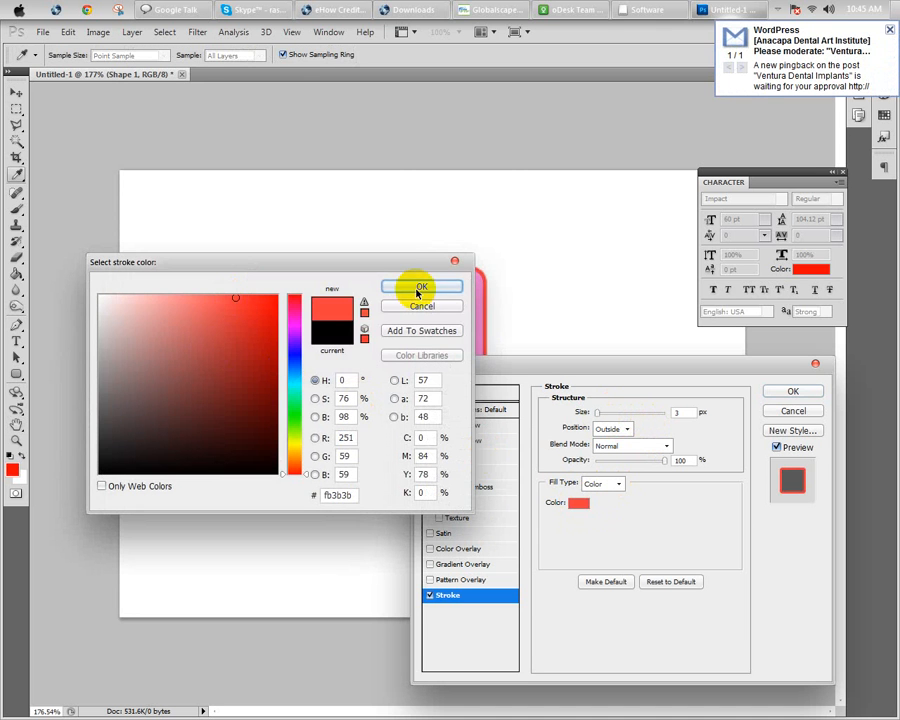
pyautogui.click(416, 290)
pyautogui.moveTo(598, 413)
pyautogui.mouseDown()
pyautogui.moveTo(632, 415)
pyautogui.moveTo(598, 412)
pyautogui.mouseUp()
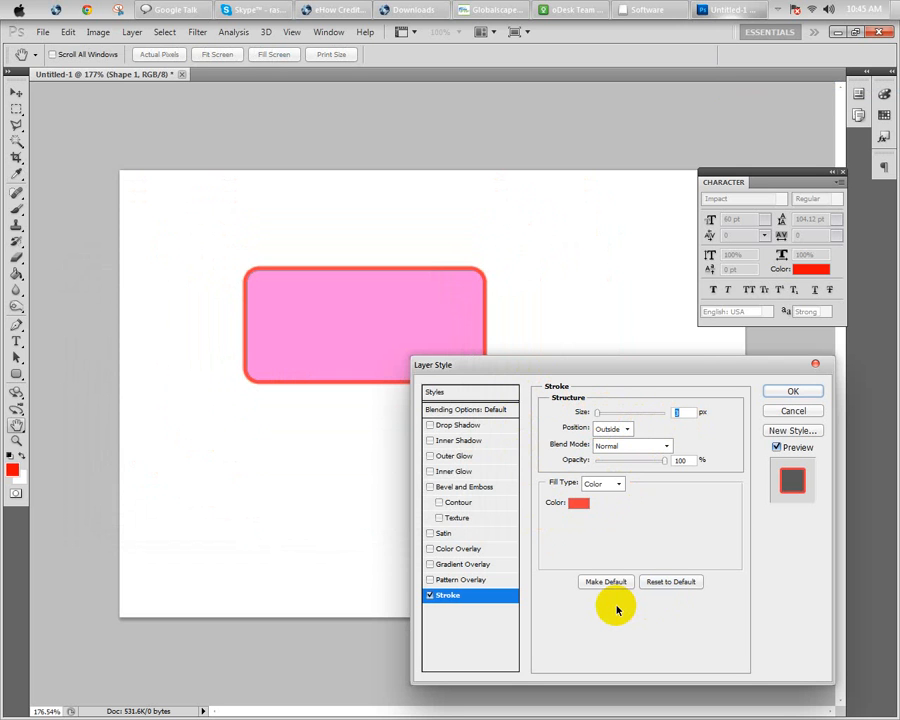
# Step: Position the stroke Inside, try the Hard Light, Color Burn and Exclusion blend modes, and discard all layer style changes
pyautogui.click(609, 429)
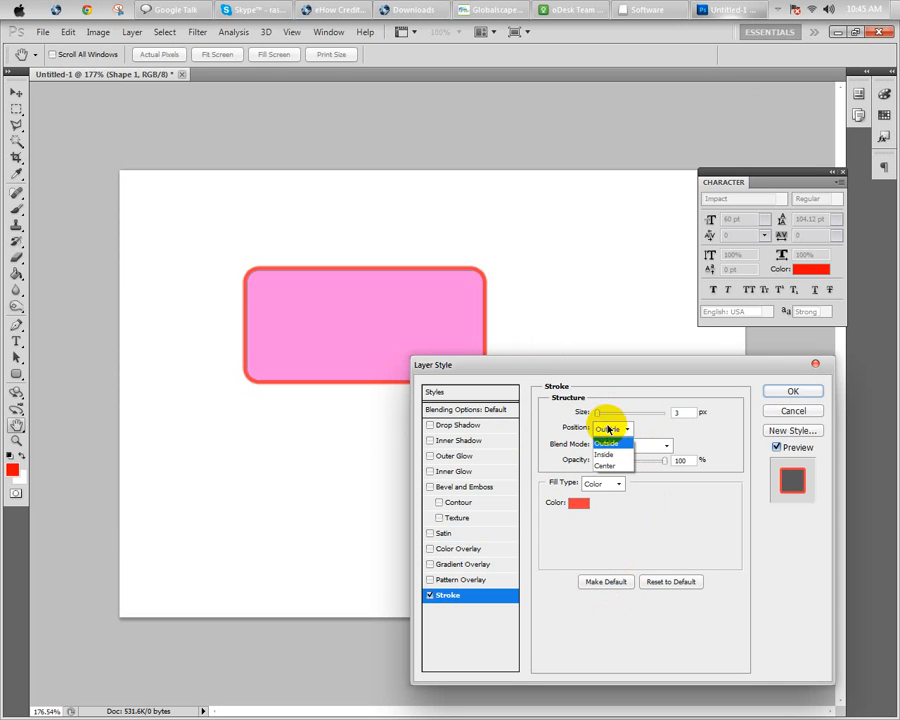
pyautogui.click(604, 455)
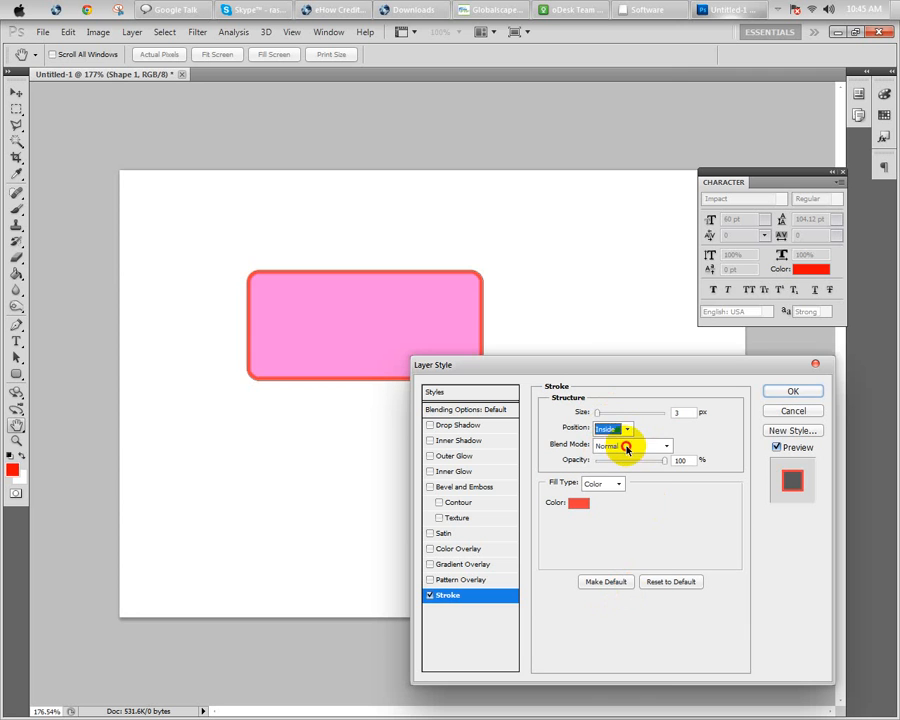
pyautogui.click(623, 448)
pyautogui.click(620, 274)
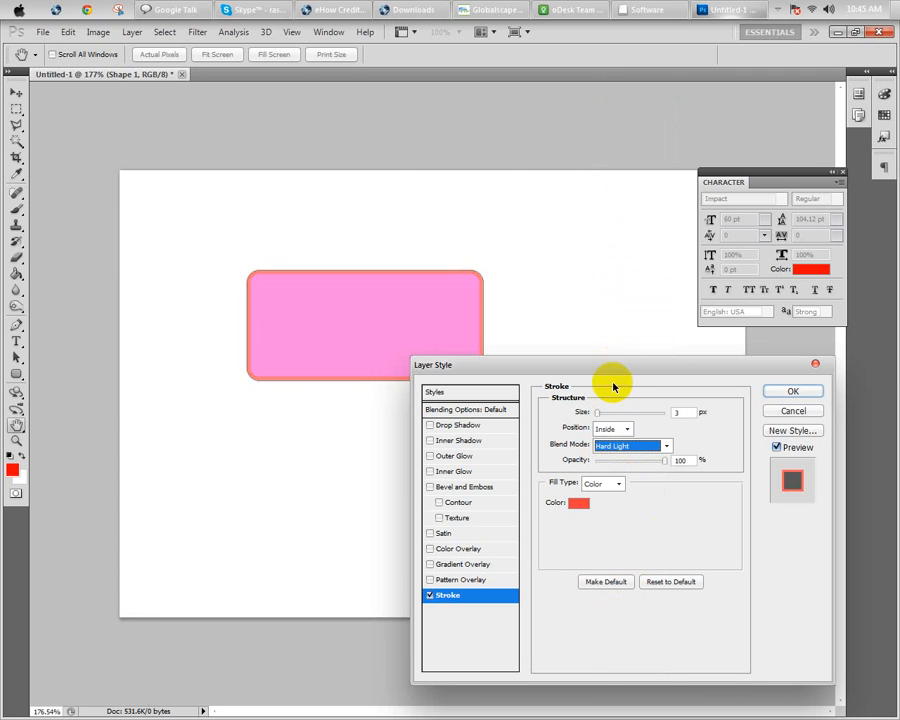
pyautogui.click(613, 446)
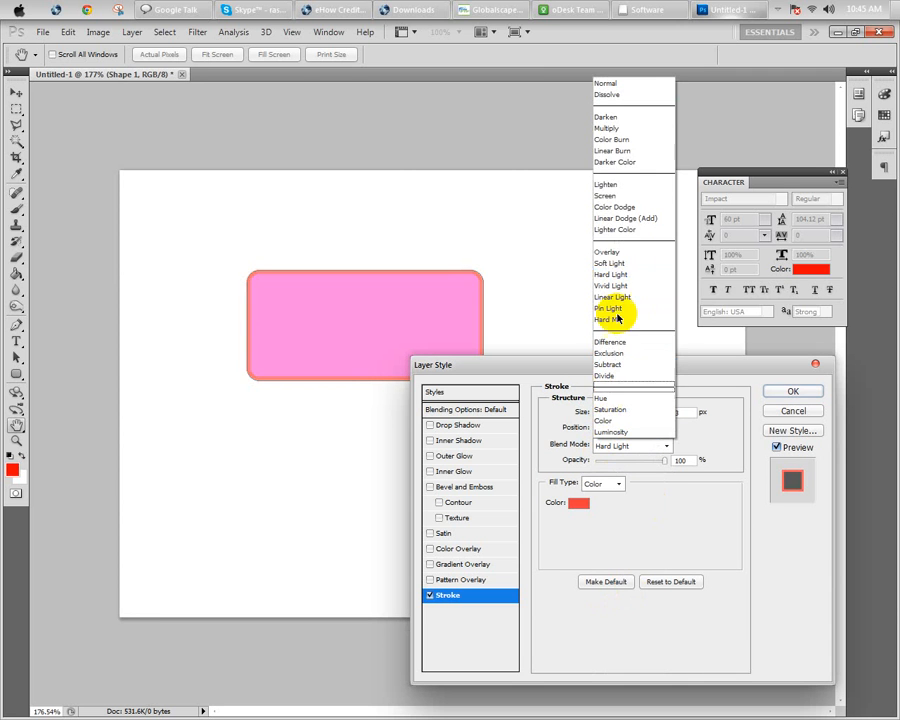
pyautogui.click(605, 139)
pyautogui.click(617, 452)
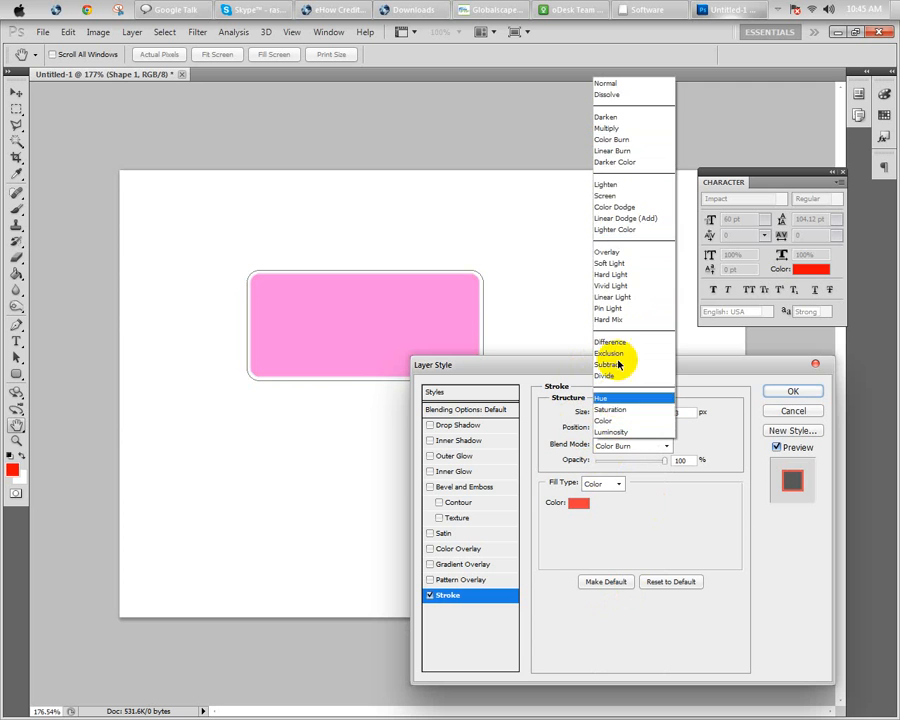
pyautogui.click(618, 360)
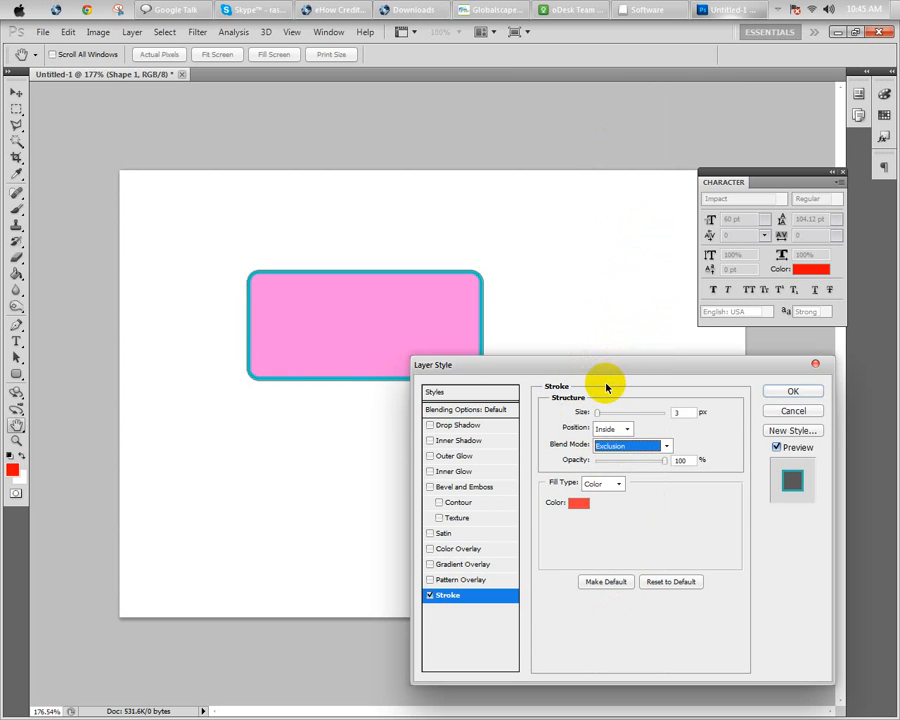
pyautogui.click(792, 413)
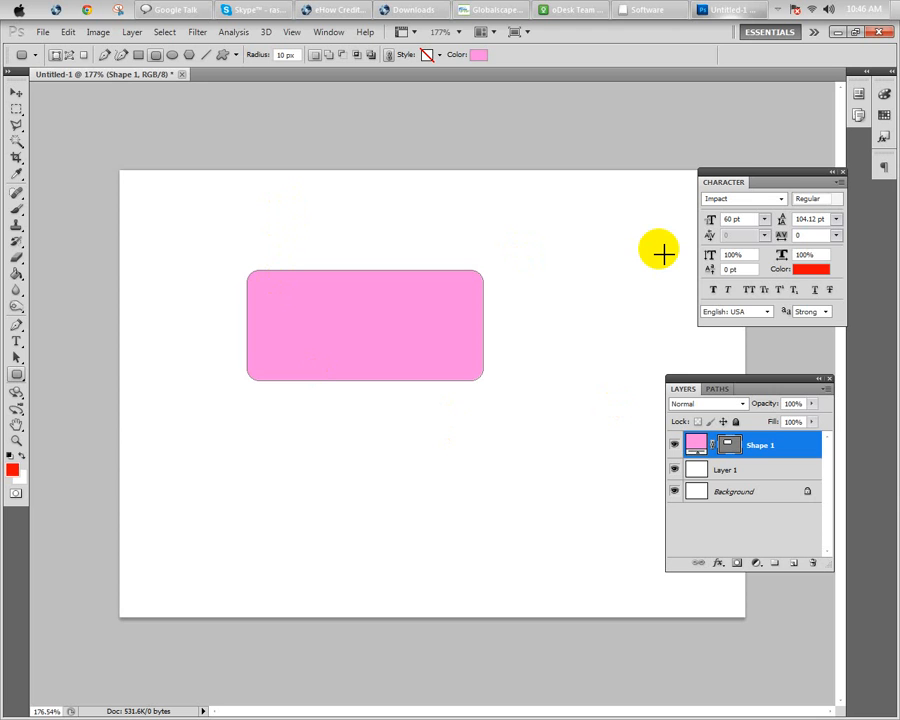
pyautogui.click(777, 10)
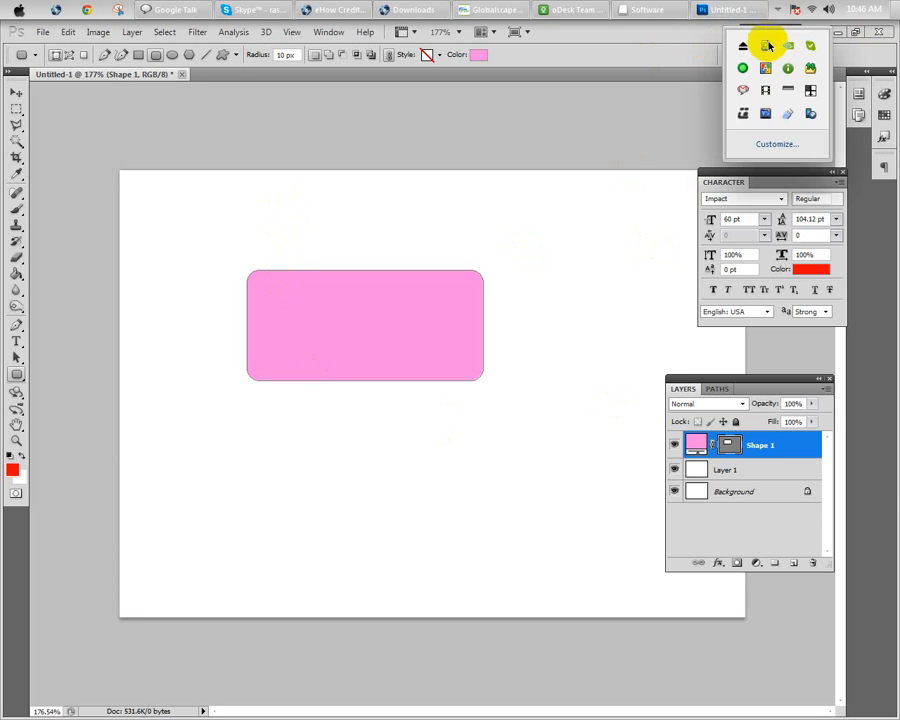